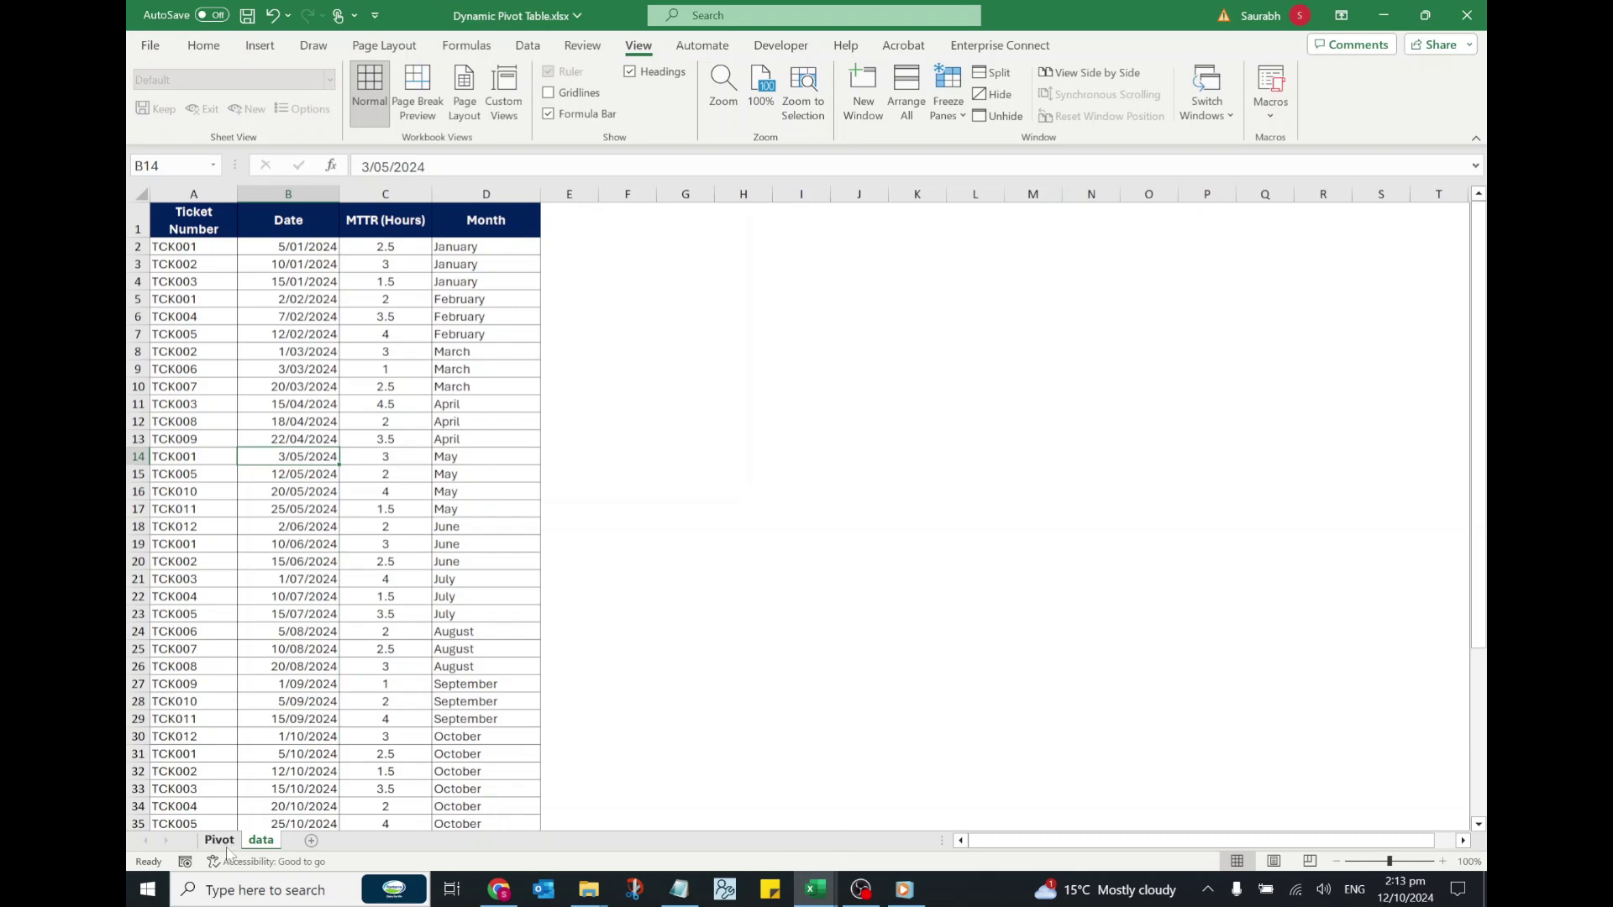
# Step: Check the current Grand Total value on the Pivot sheet
pyautogui.click(221, 841)
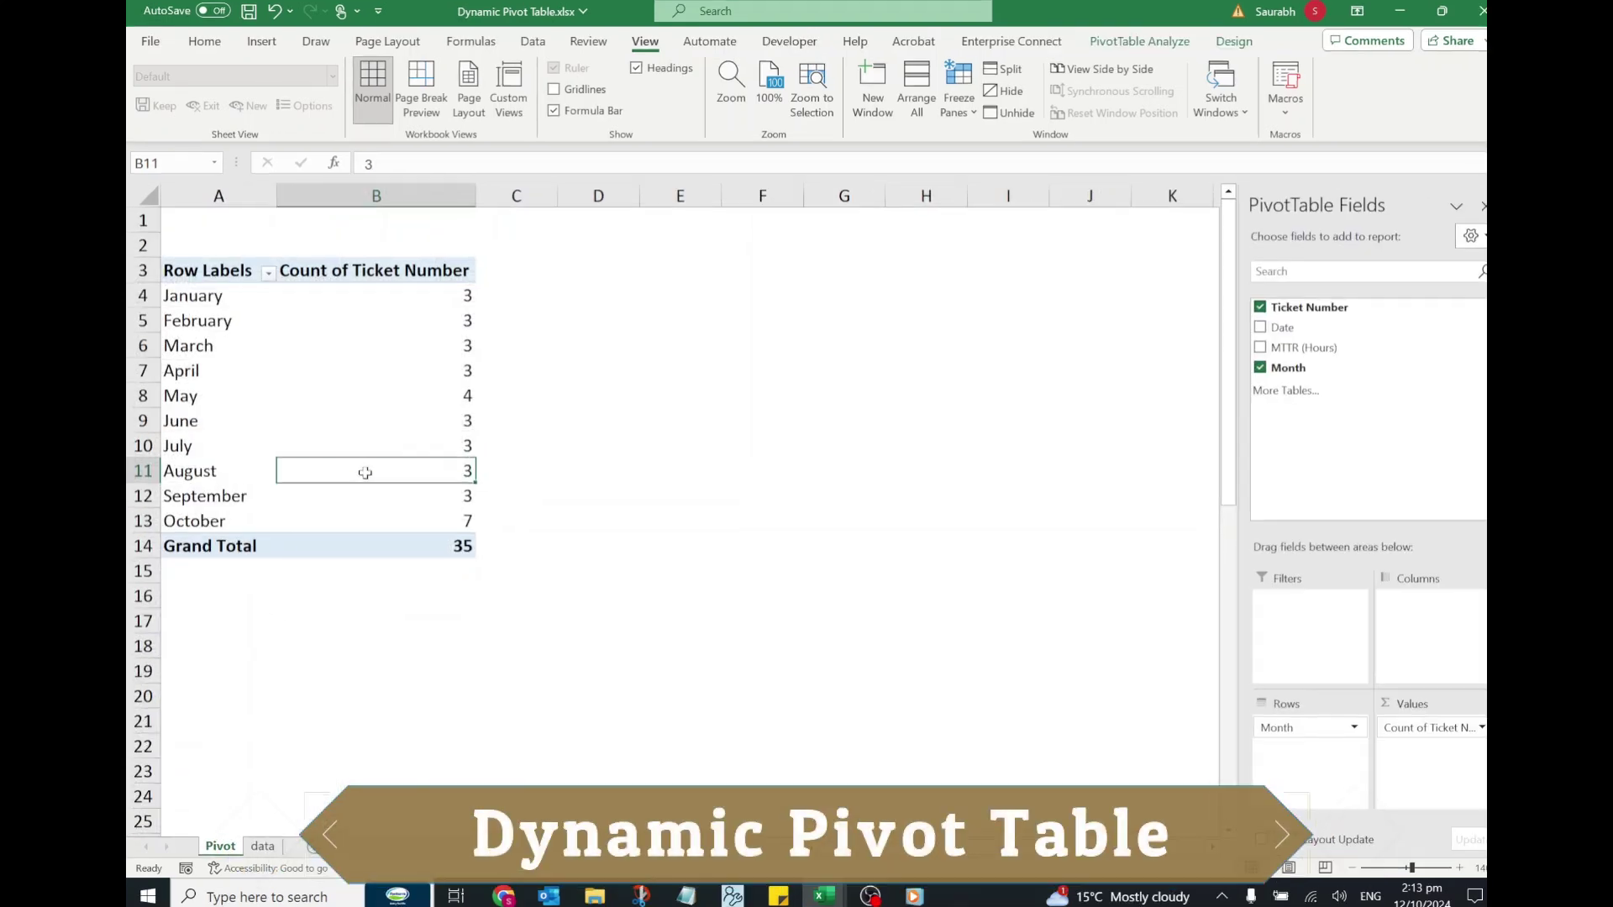
pyautogui.moveTo(363, 471)
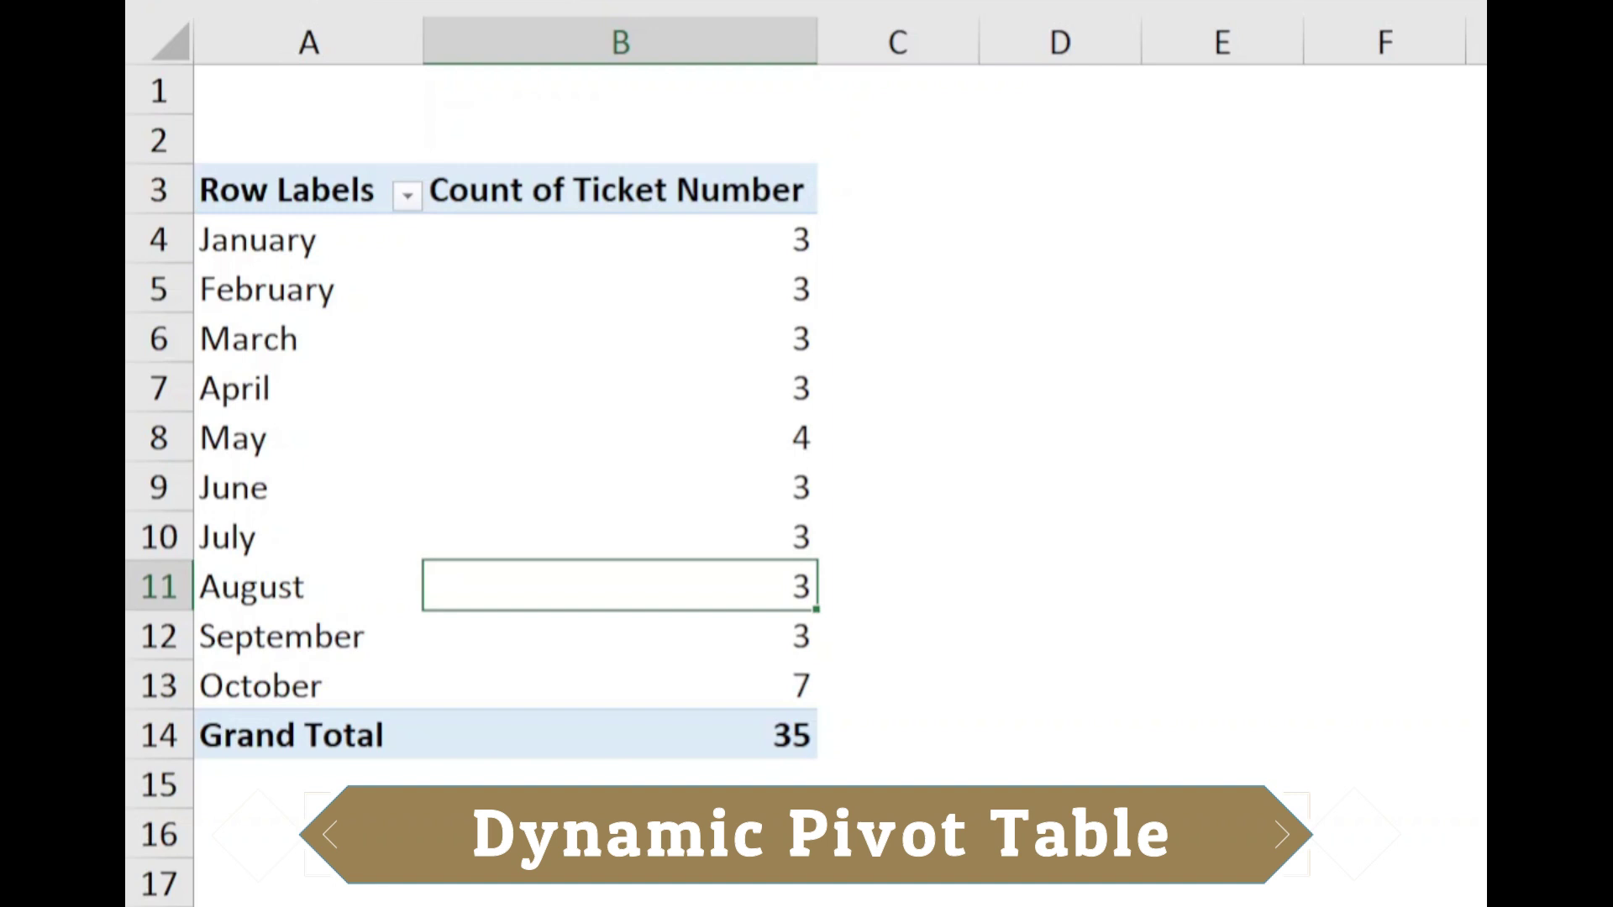
pyautogui.click(620, 735)
# Step: Paste the November and December ticket rows into A37 on the data sheet
pyautogui.hotkey('ctrl', 'pagedown')
pyautogui.scroll(-7, 238, 691)
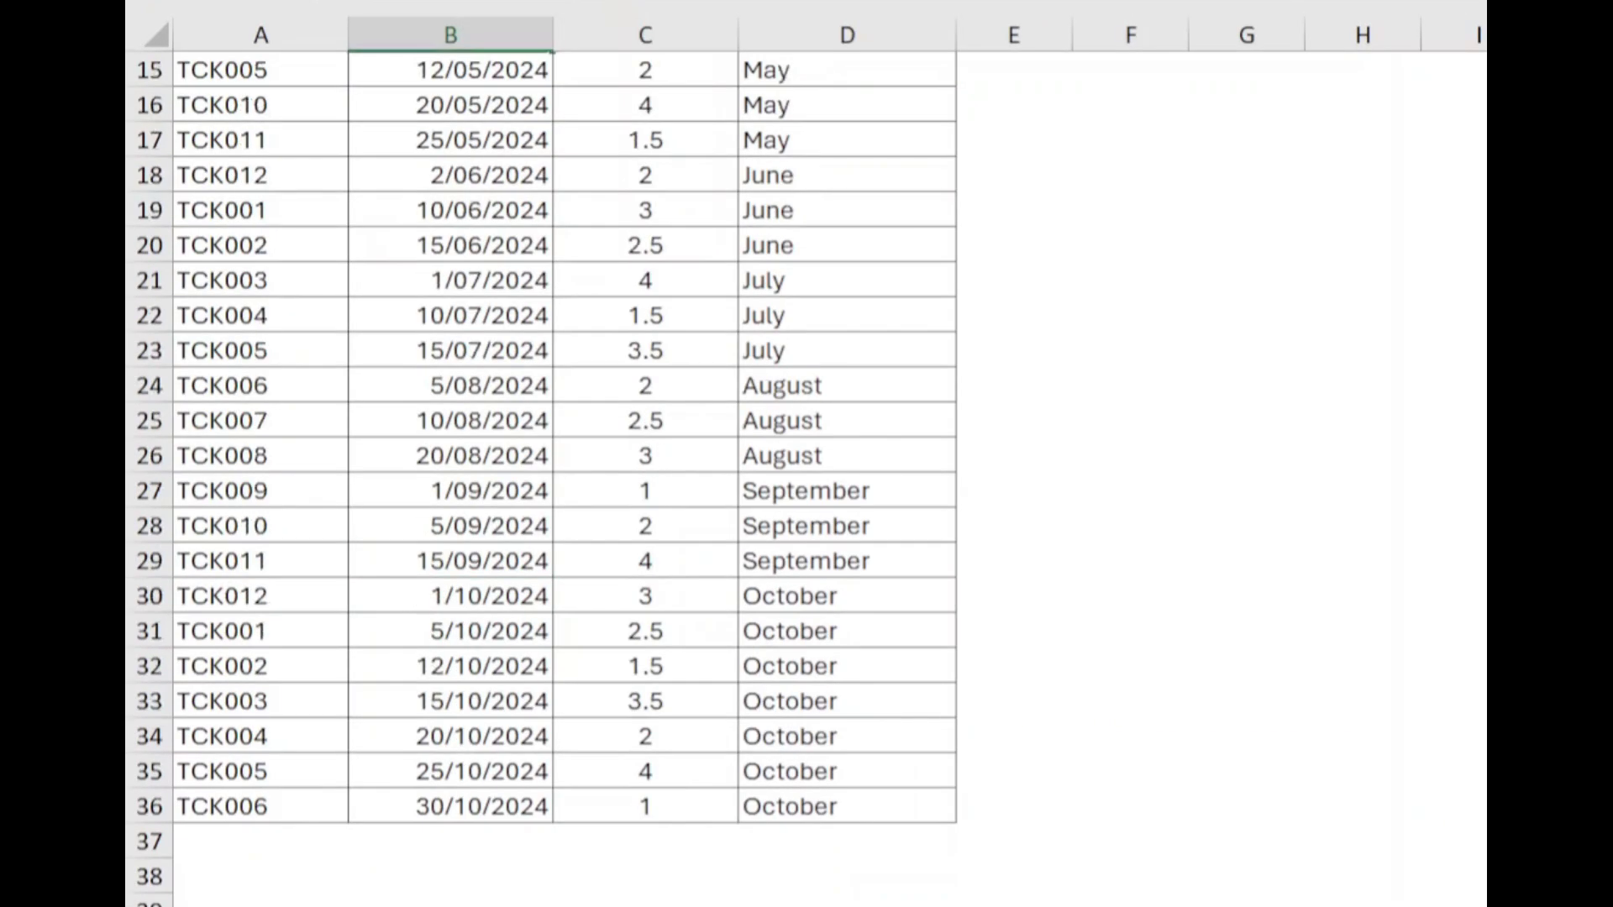
pyautogui.click(202, 630)
pyautogui.hotkey('ctrl', 'v')
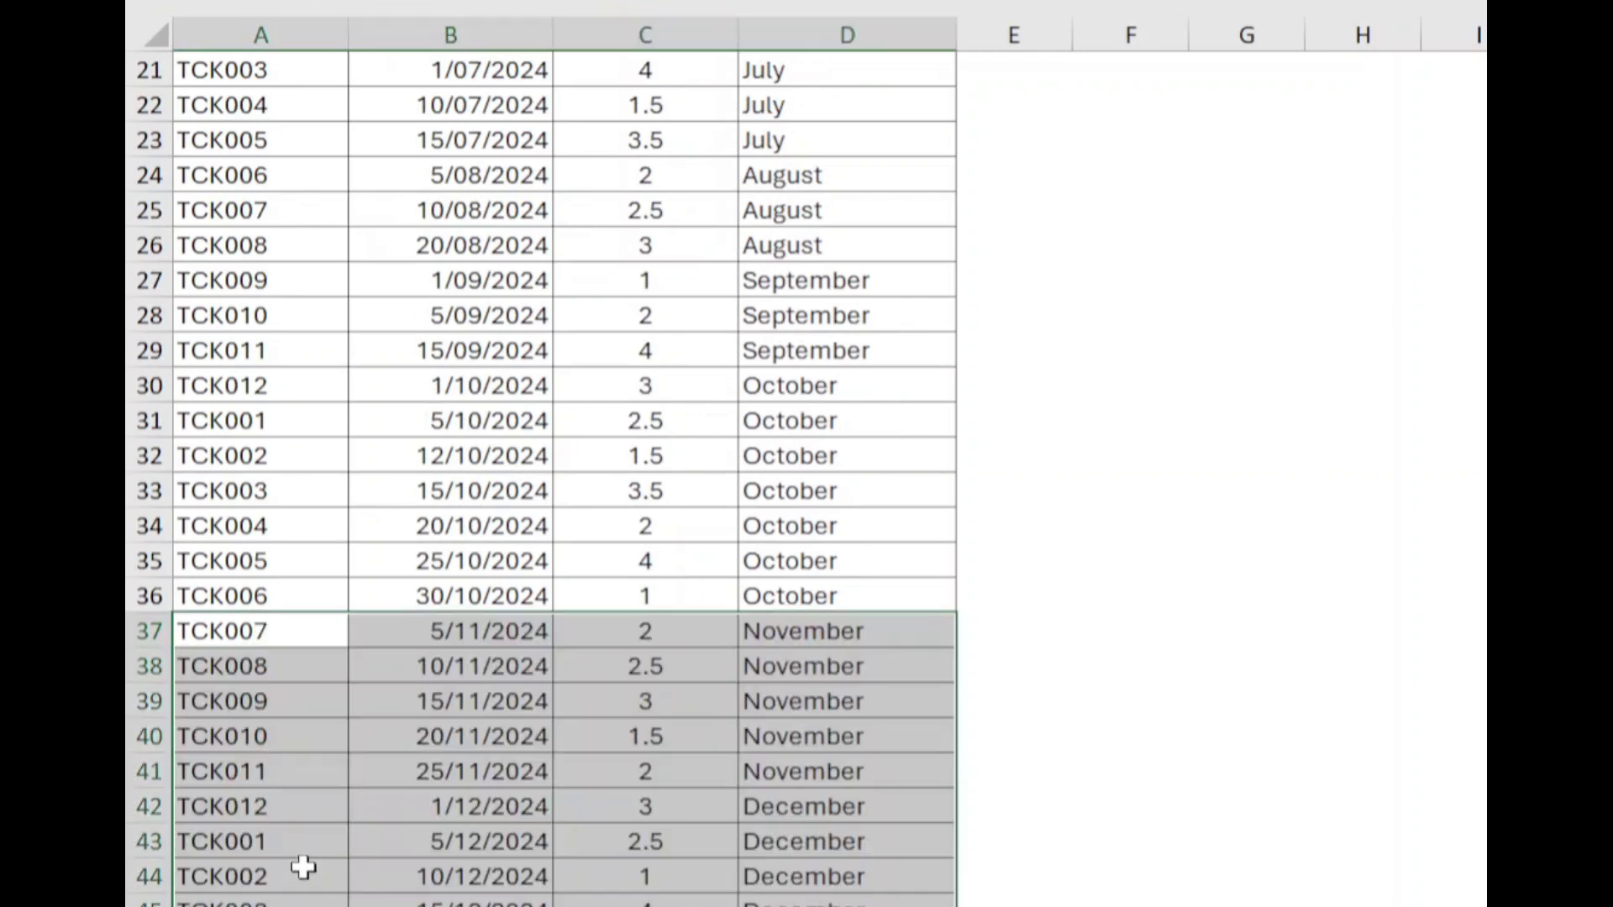
# Step: Refresh the pivot table on the Pivot sheet and select the new November and December labels
pyautogui.hotkey('ctrl', 'pageup')
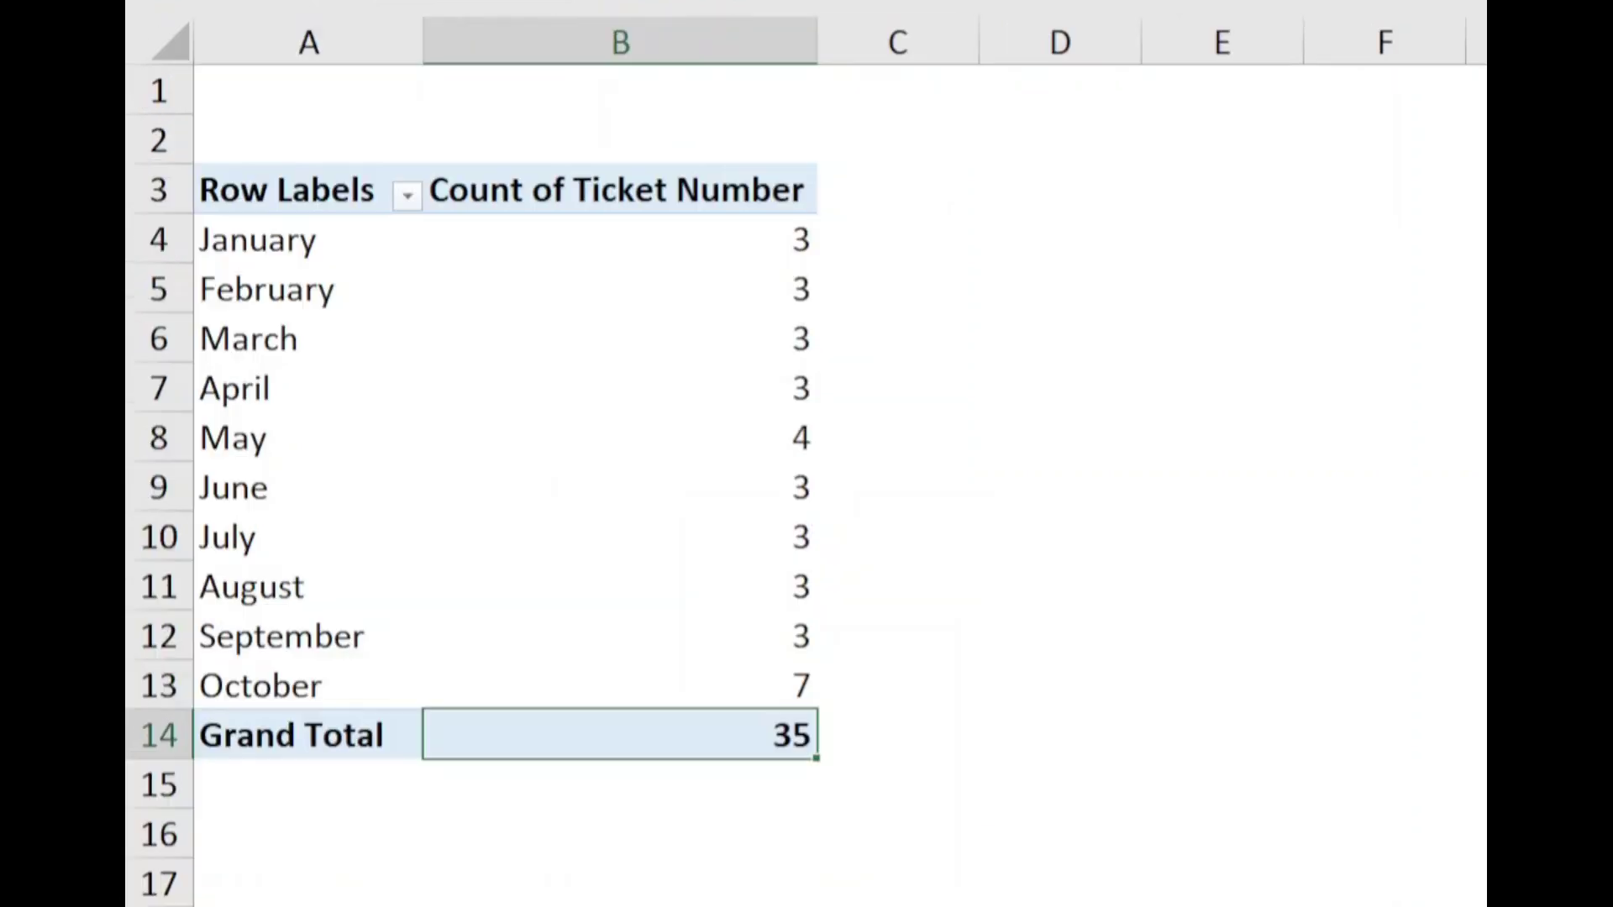
pyautogui.rightClick(657, 509)
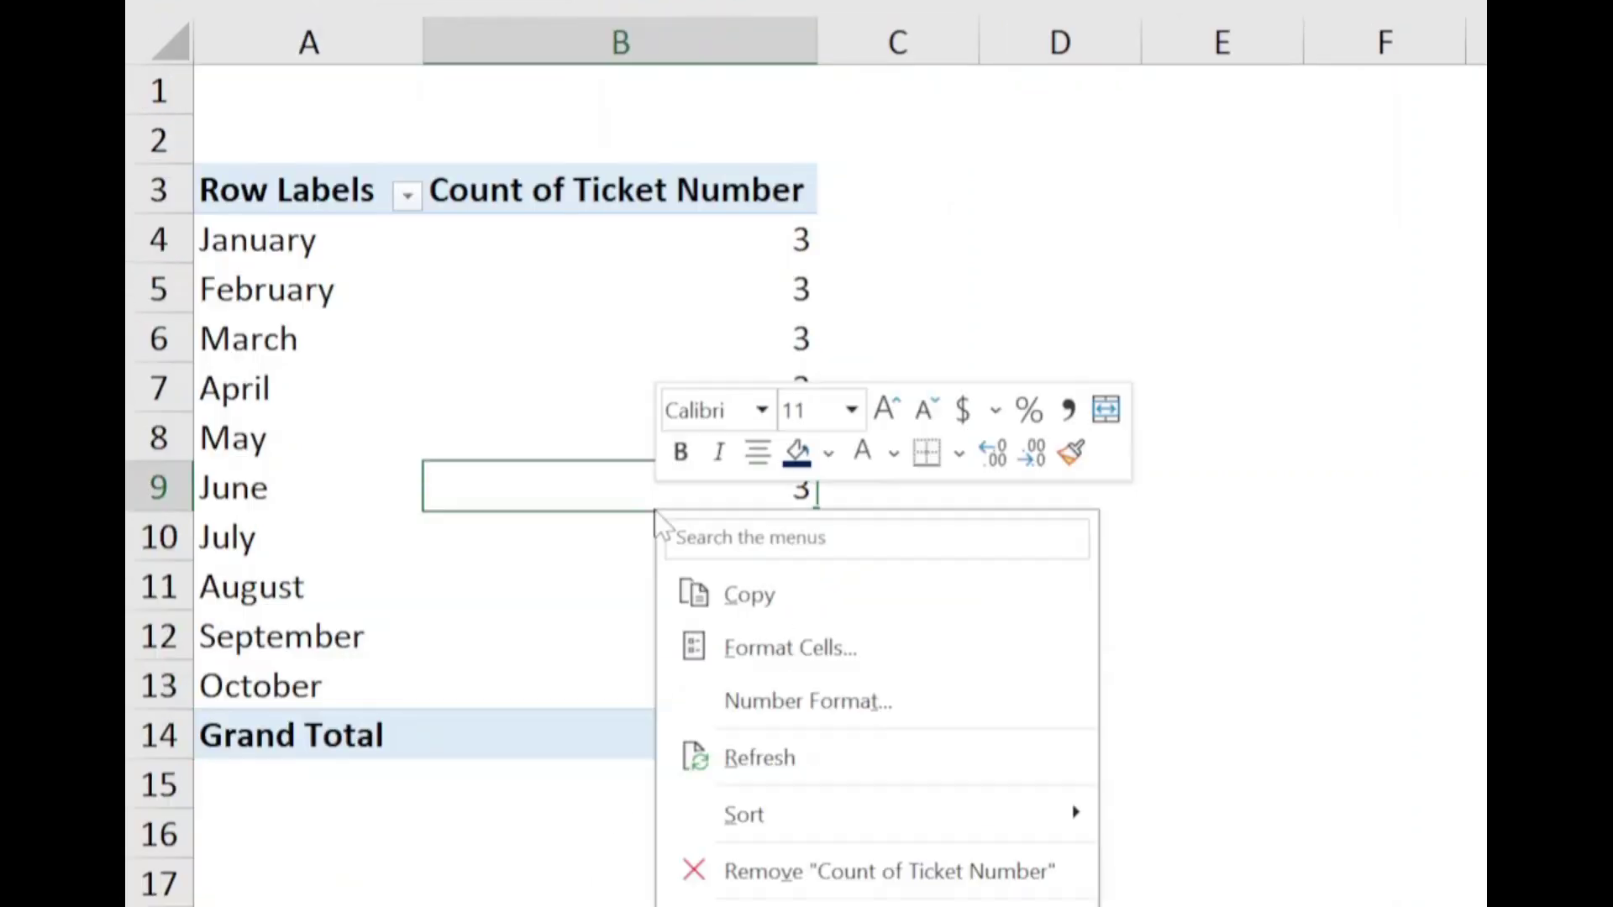
pyautogui.click(811, 754)
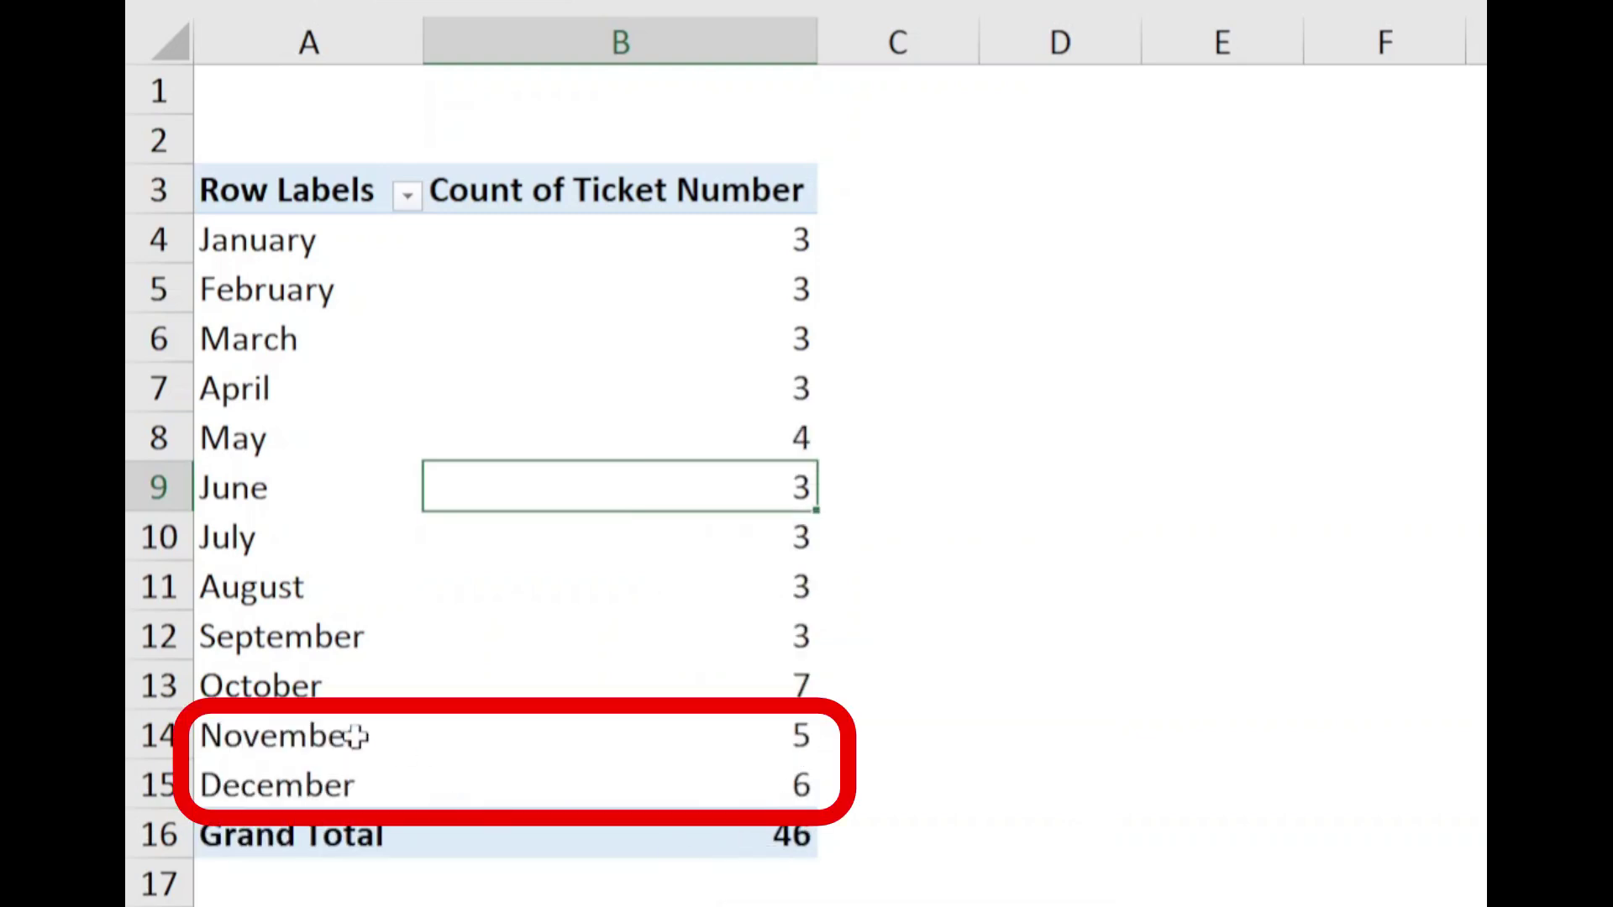
pyautogui.moveTo(265, 744)
pyautogui.mouseDown()
pyautogui.moveTo(288, 778)
pyautogui.moveTo(623, 799)
pyautogui.mouseUp()
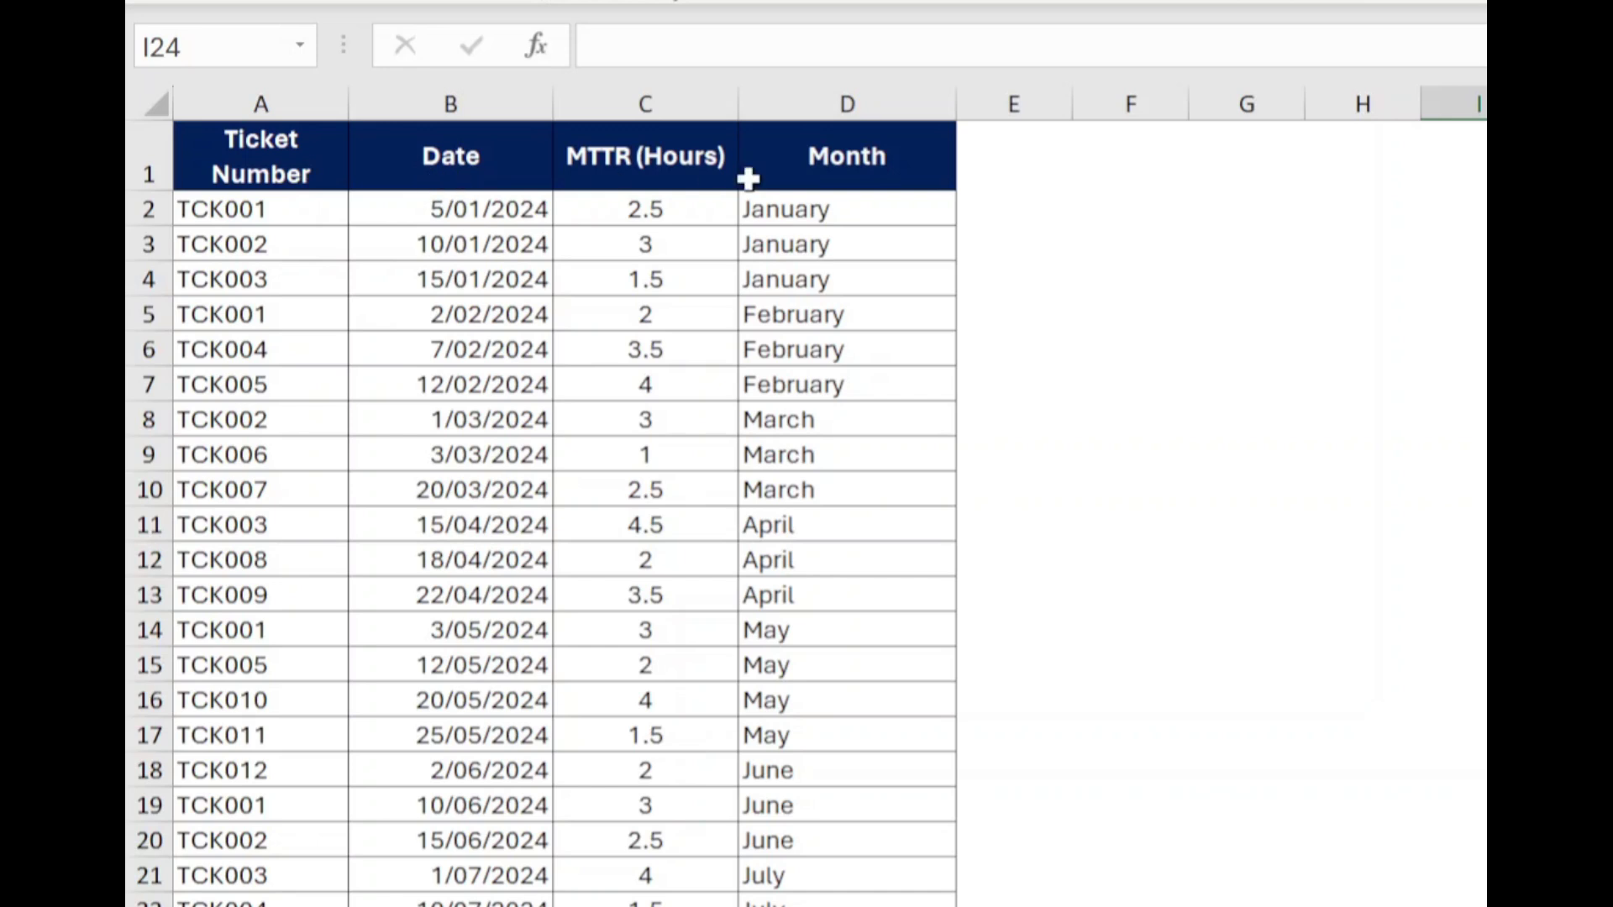
# Step: Select the Month header cell D1 and bring up the Name Manager with Ctrl+F3
pyautogui.click(631, 172)
pyautogui.click(832, 166)
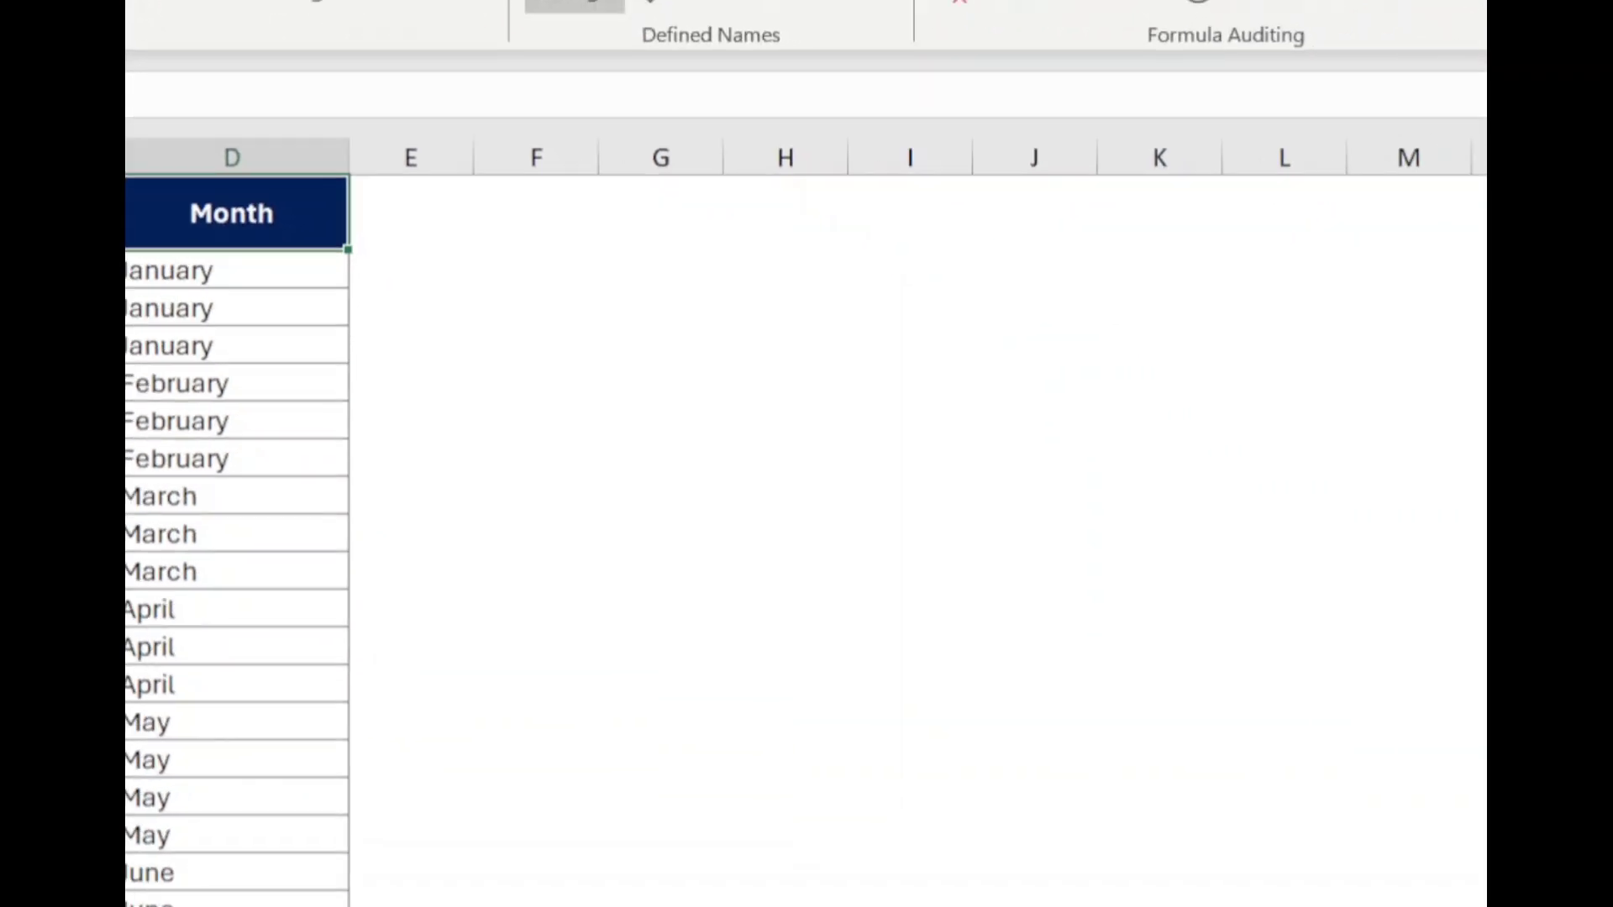
pyautogui.hotkey('ctrl', 'F3')
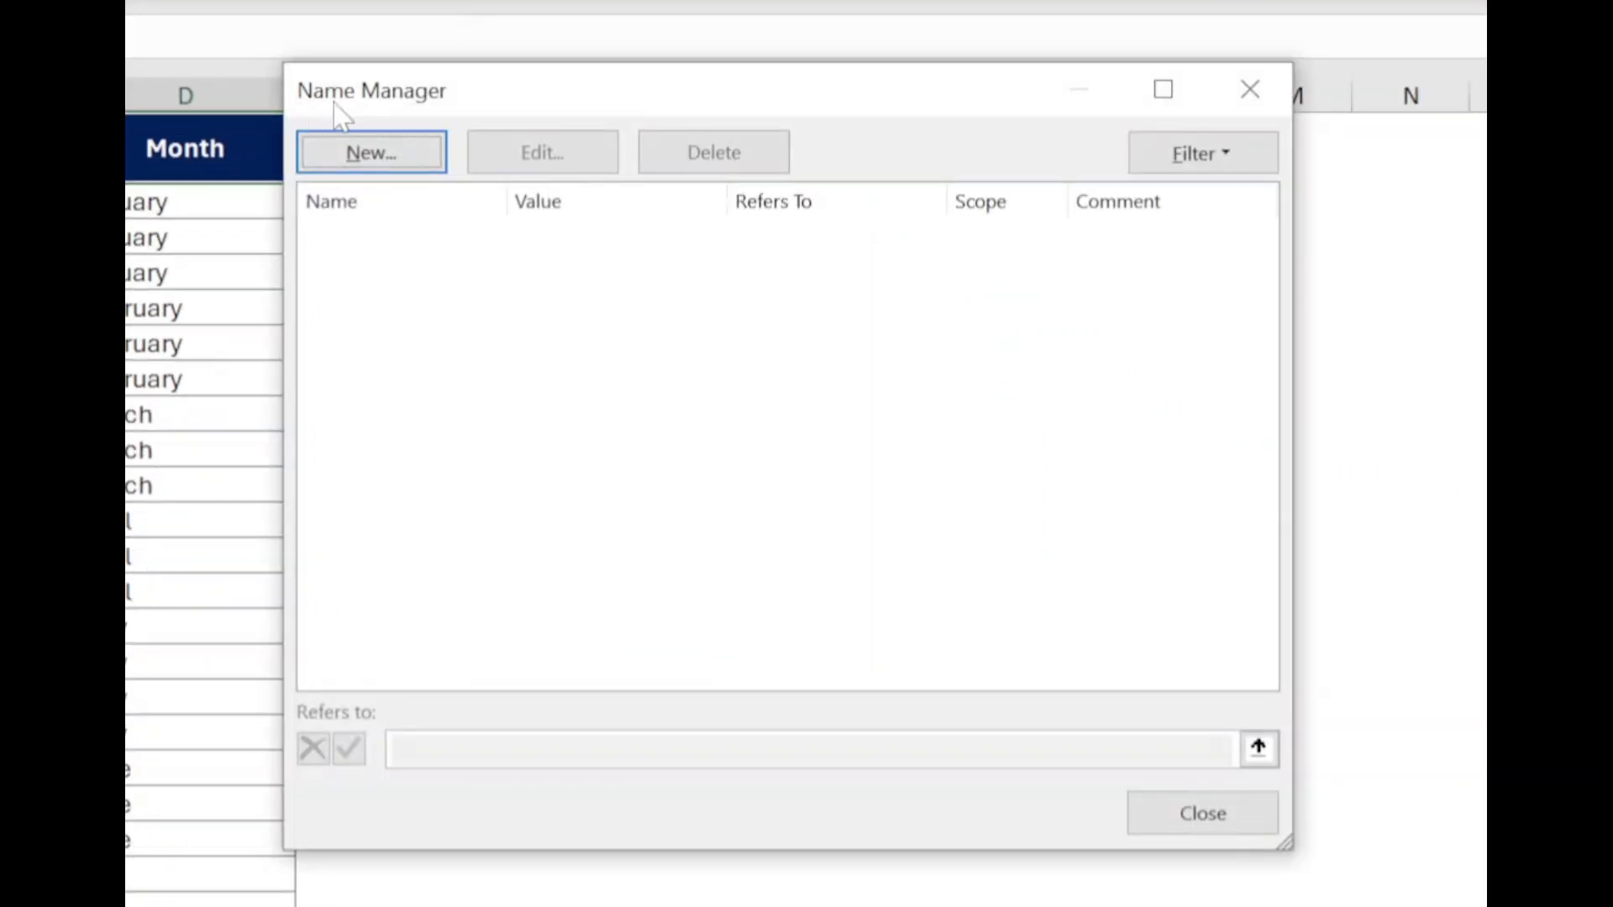
# Step: Start a new name called DynamicRange and delete the old D1 reference, leaving '='
pyautogui.click(372, 154)
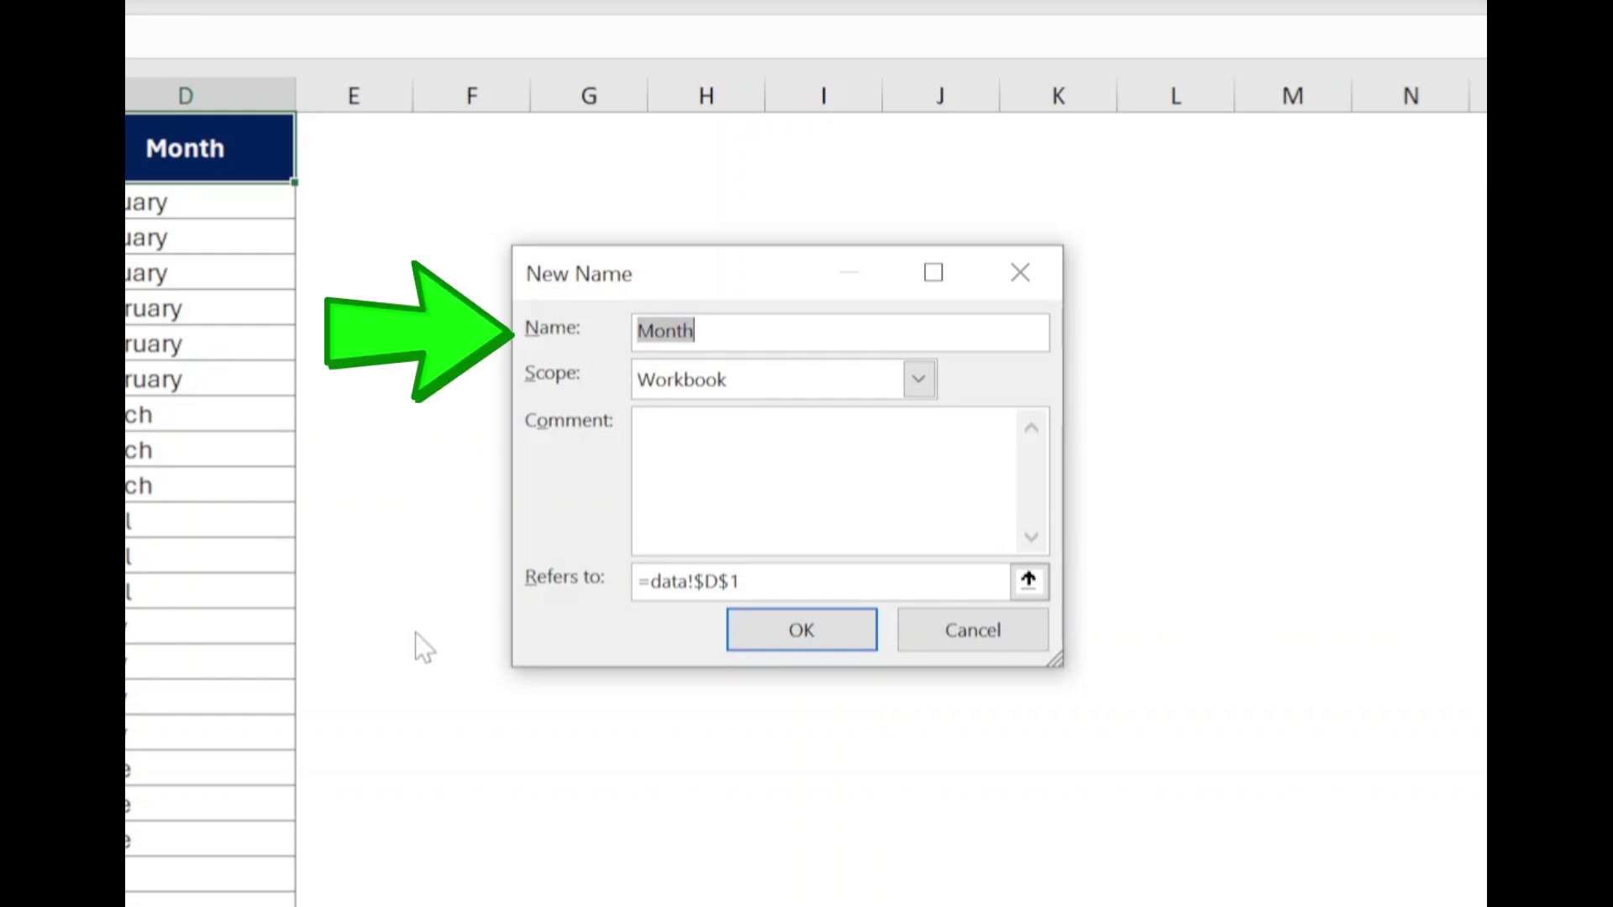
pyautogui.write('DynamicRange')
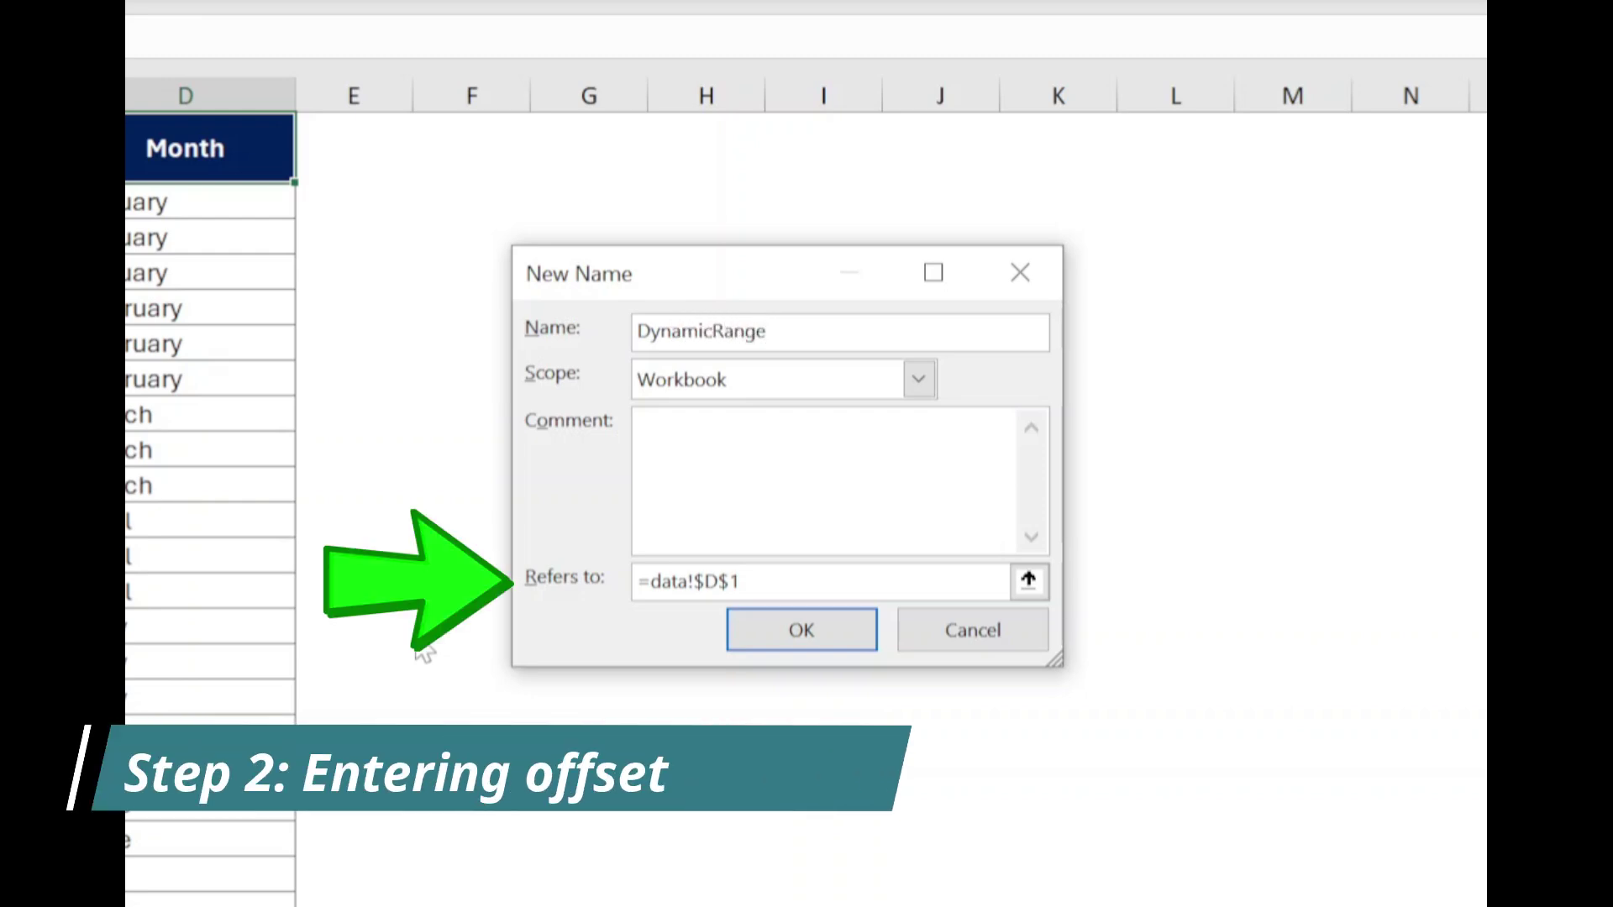
pyautogui.doubleClick(694, 582)
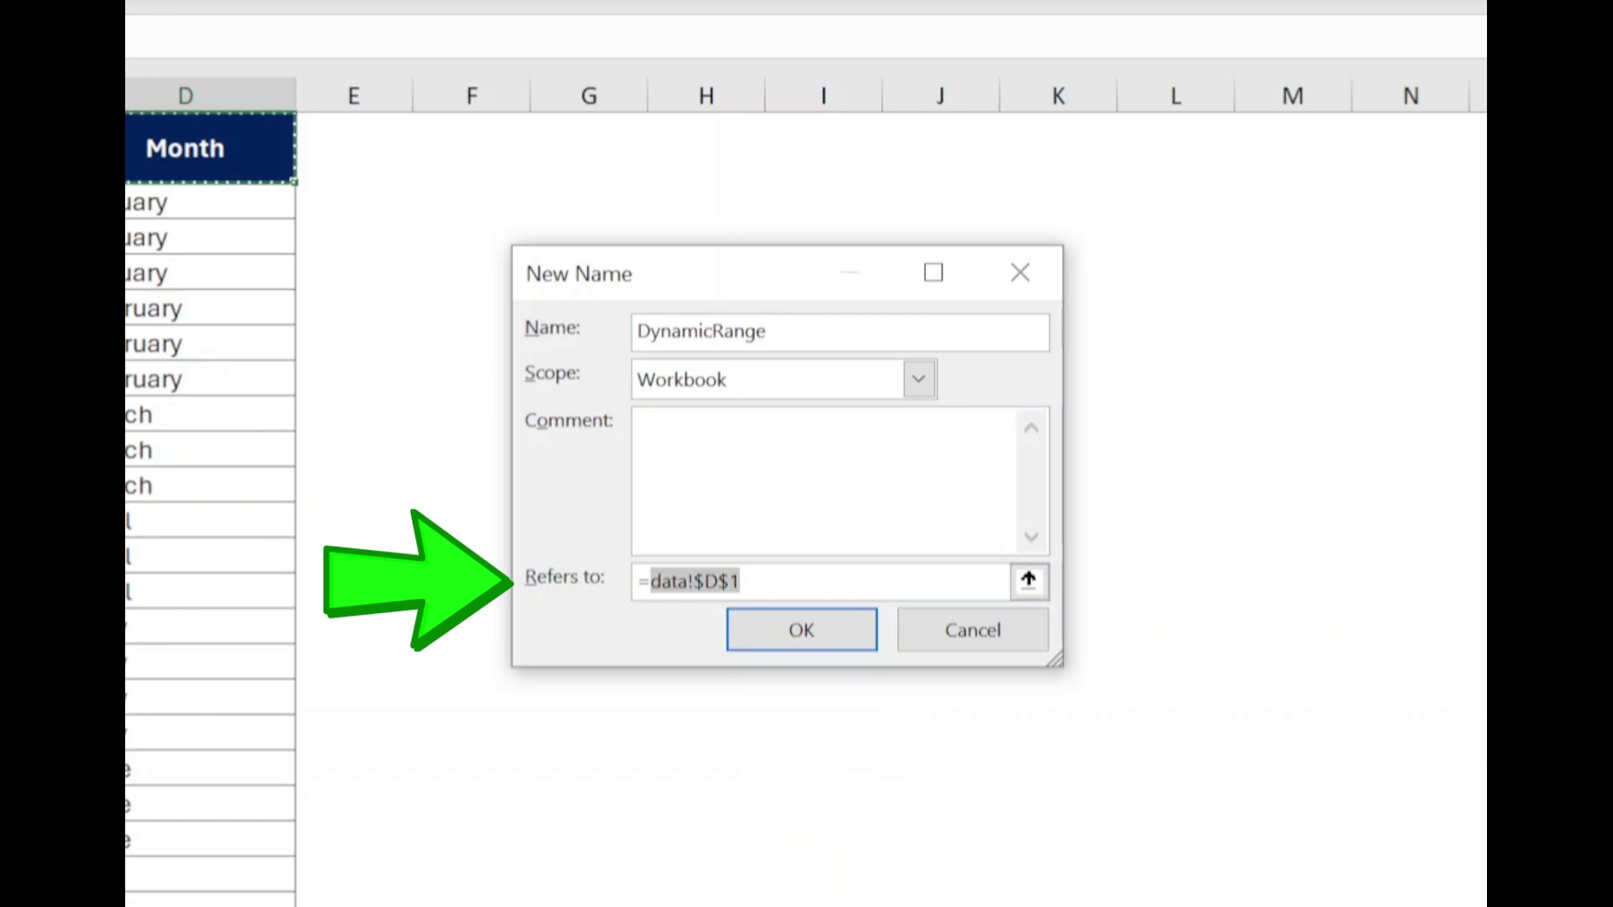
pyautogui.press('BackSpace')
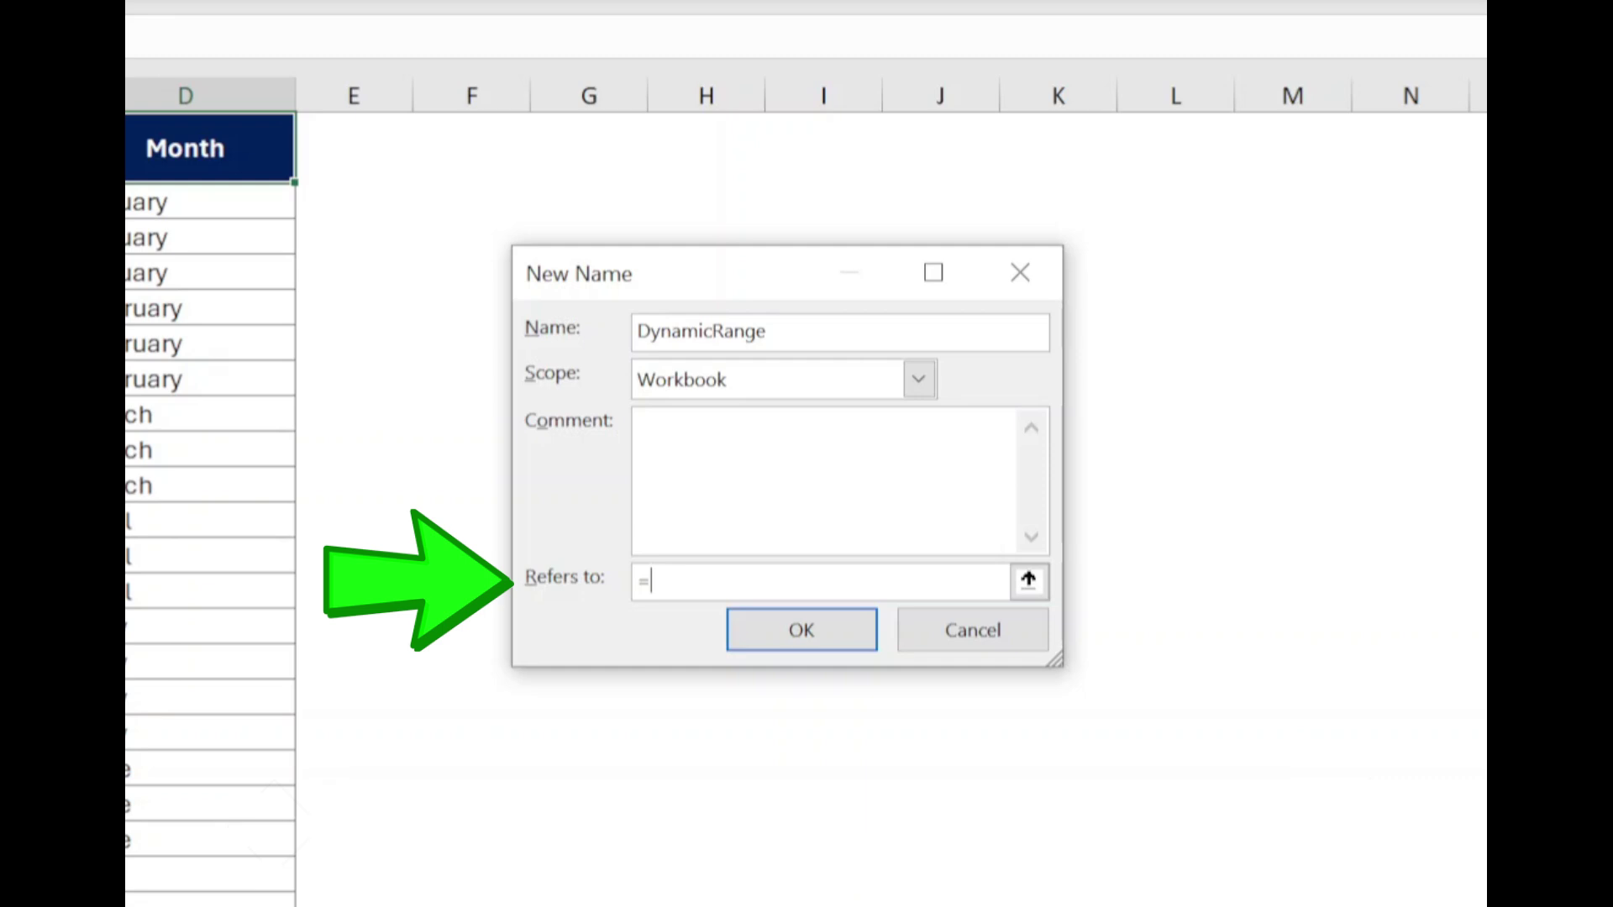
# Step: Enter =OFFSET(data!$A$1,0,0,COUNTA(data!$A:$A),COUNTA(data!$1:$1)) as the DynamicRange reference
pyautogui.write('OFF')
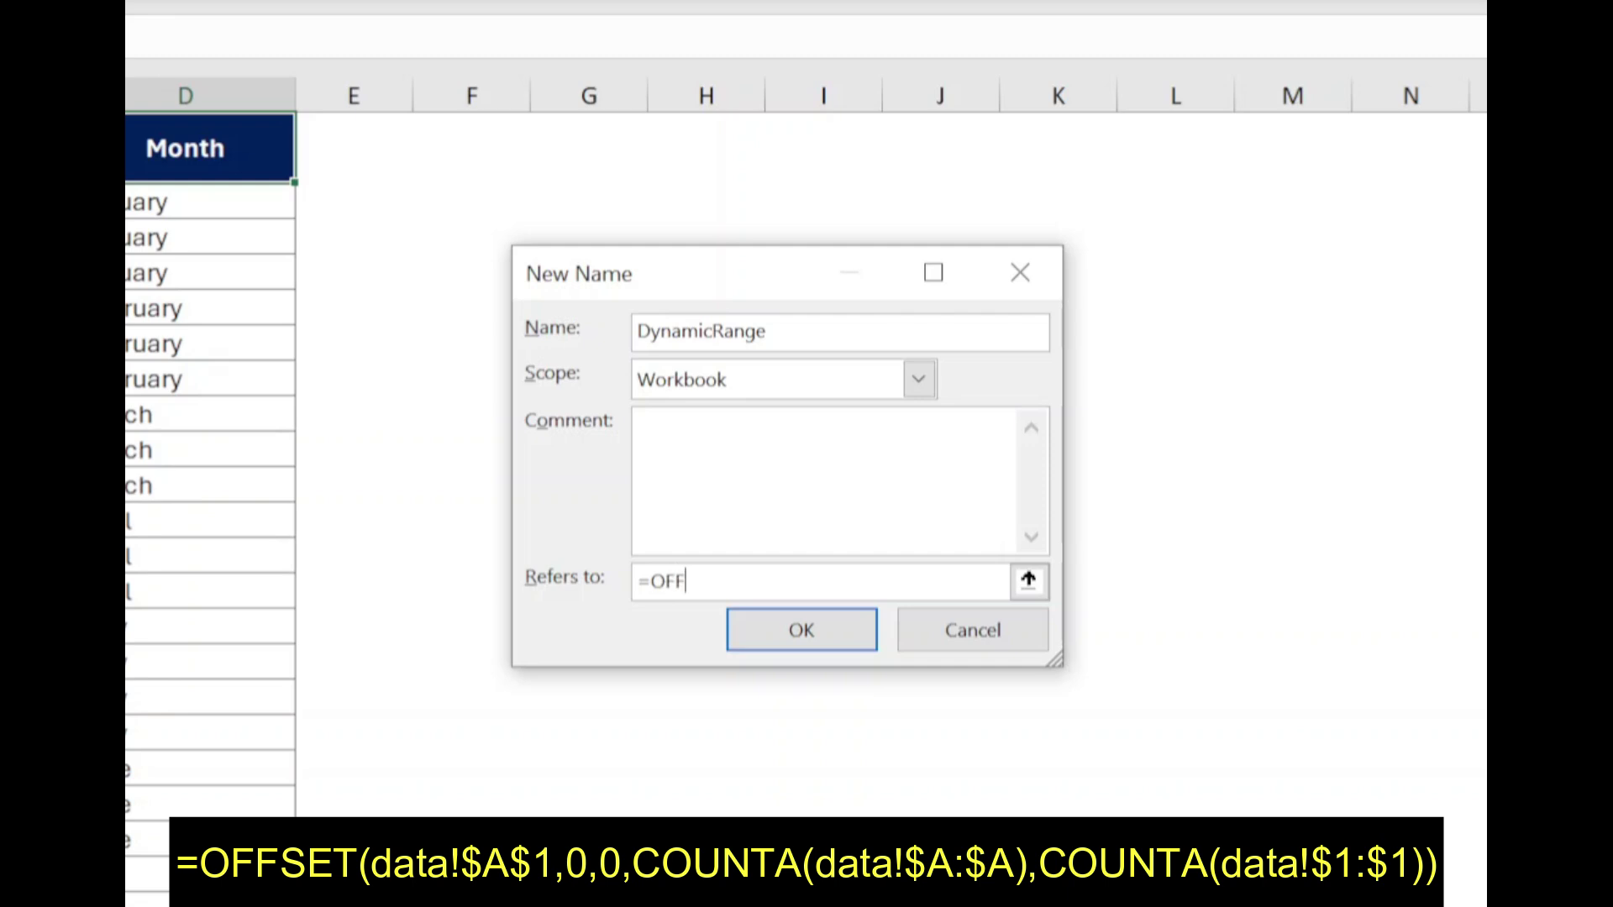
pyautogui.write('SET(')
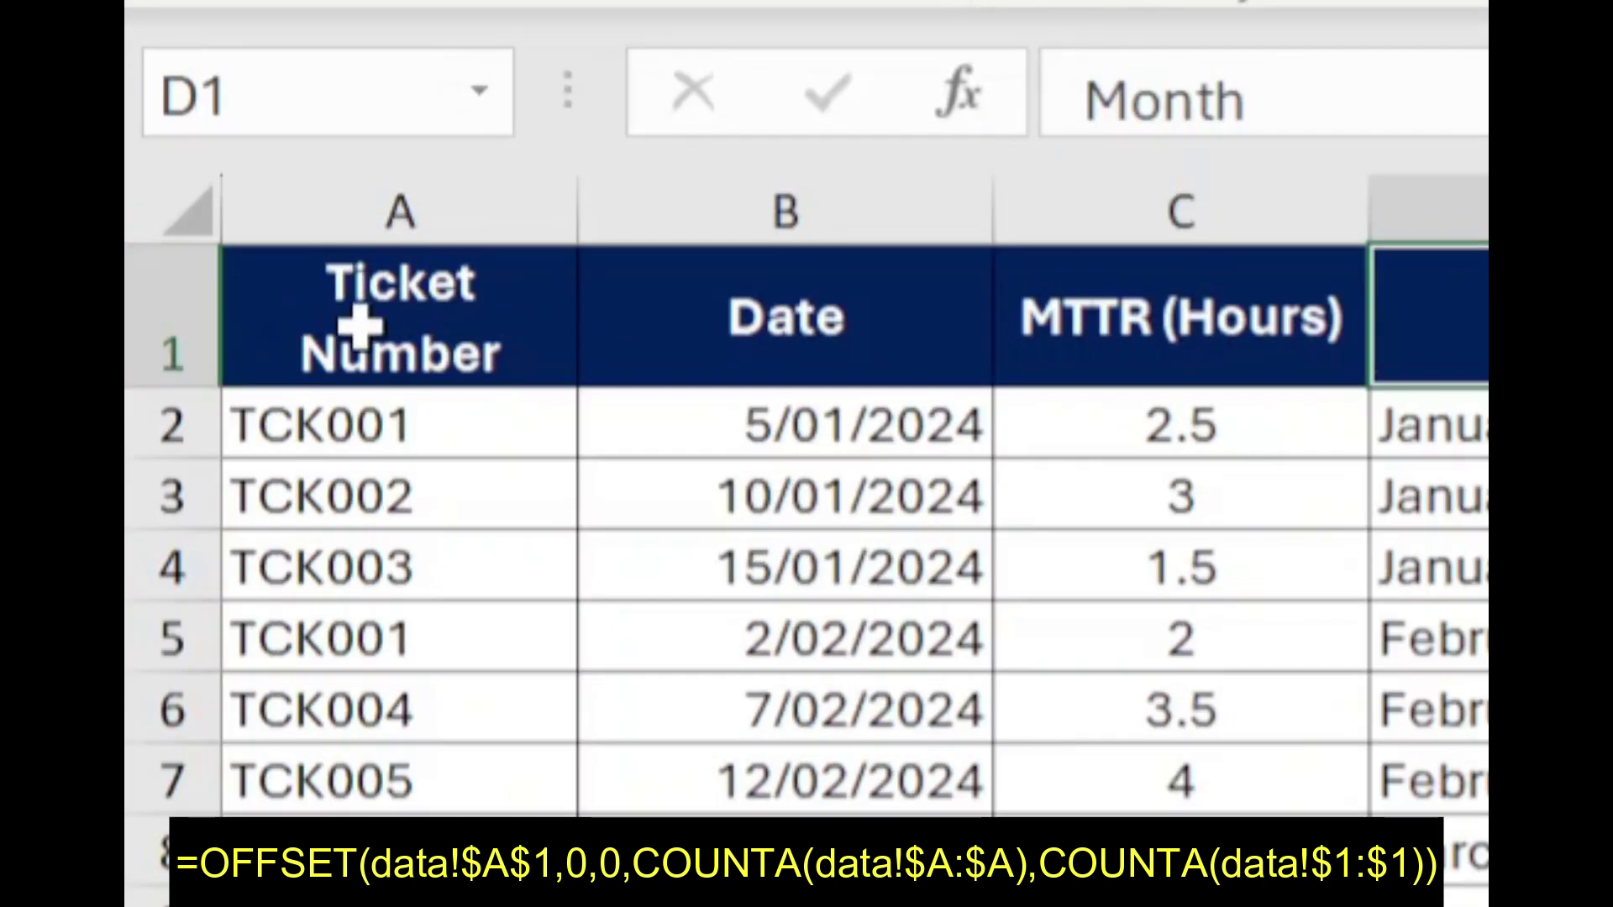
pyautogui.click(370, 326)
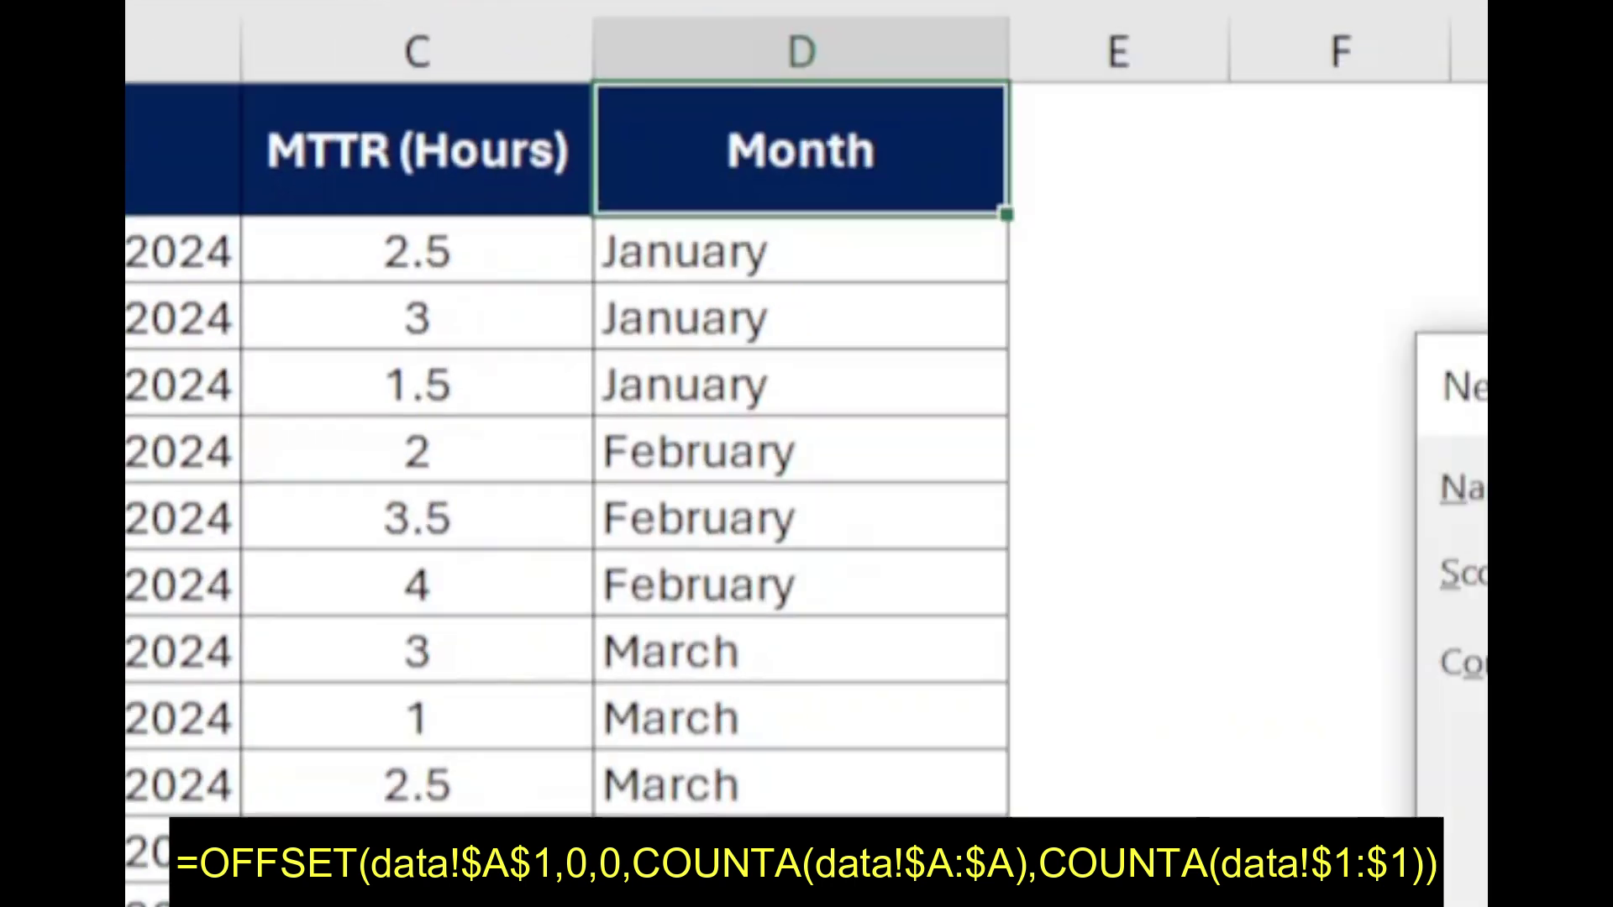
pyautogui.write(',0')
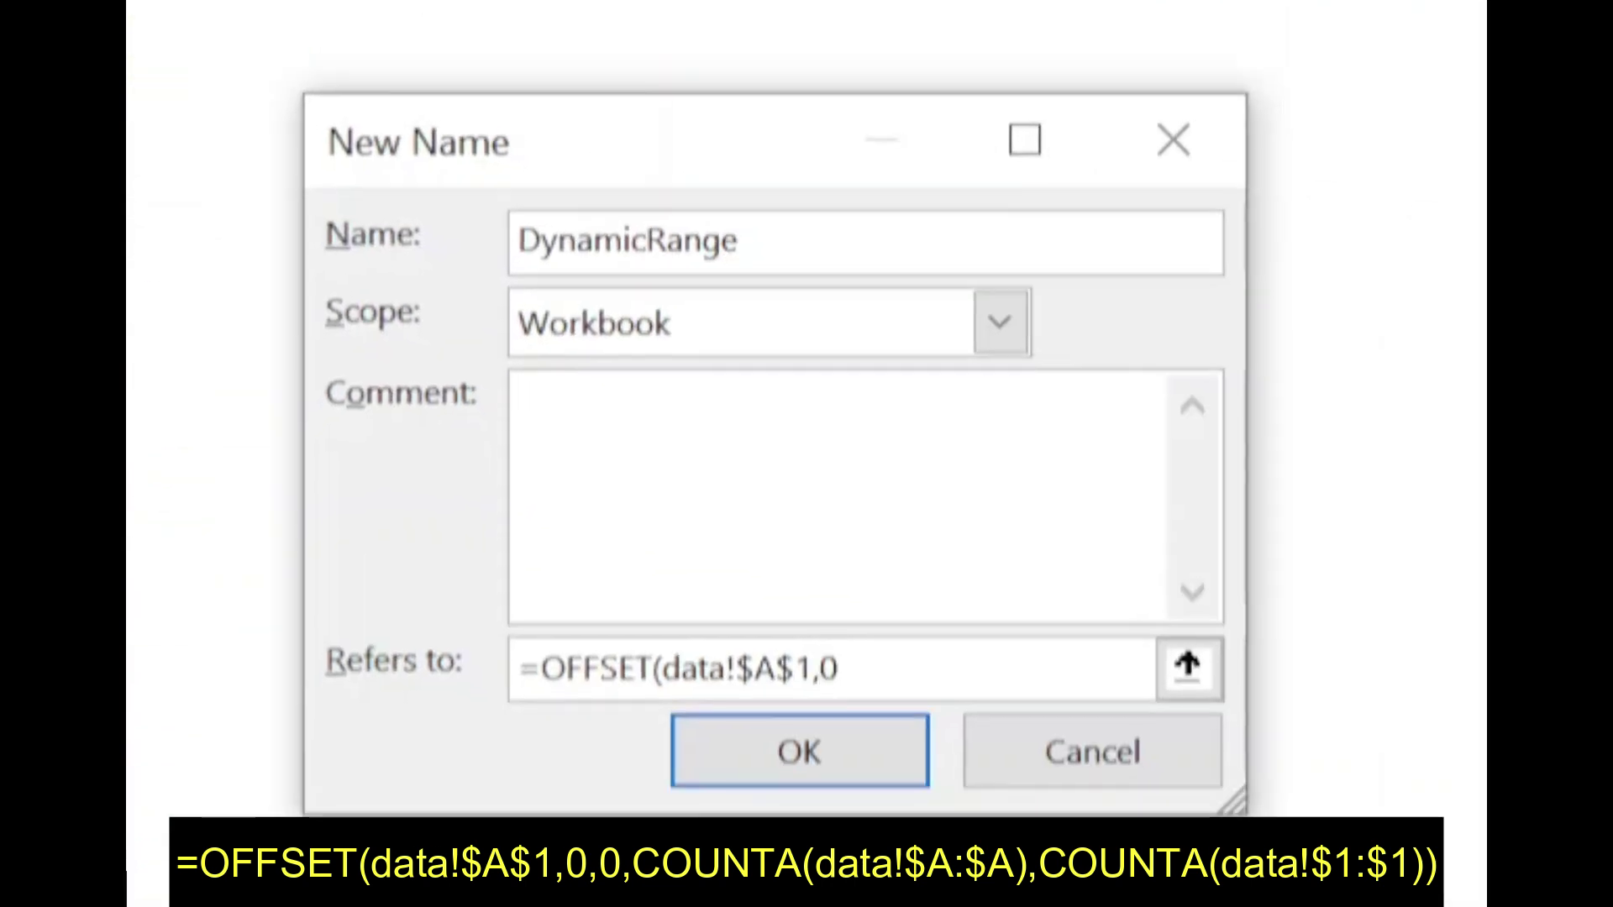
pyautogui.write(',0')
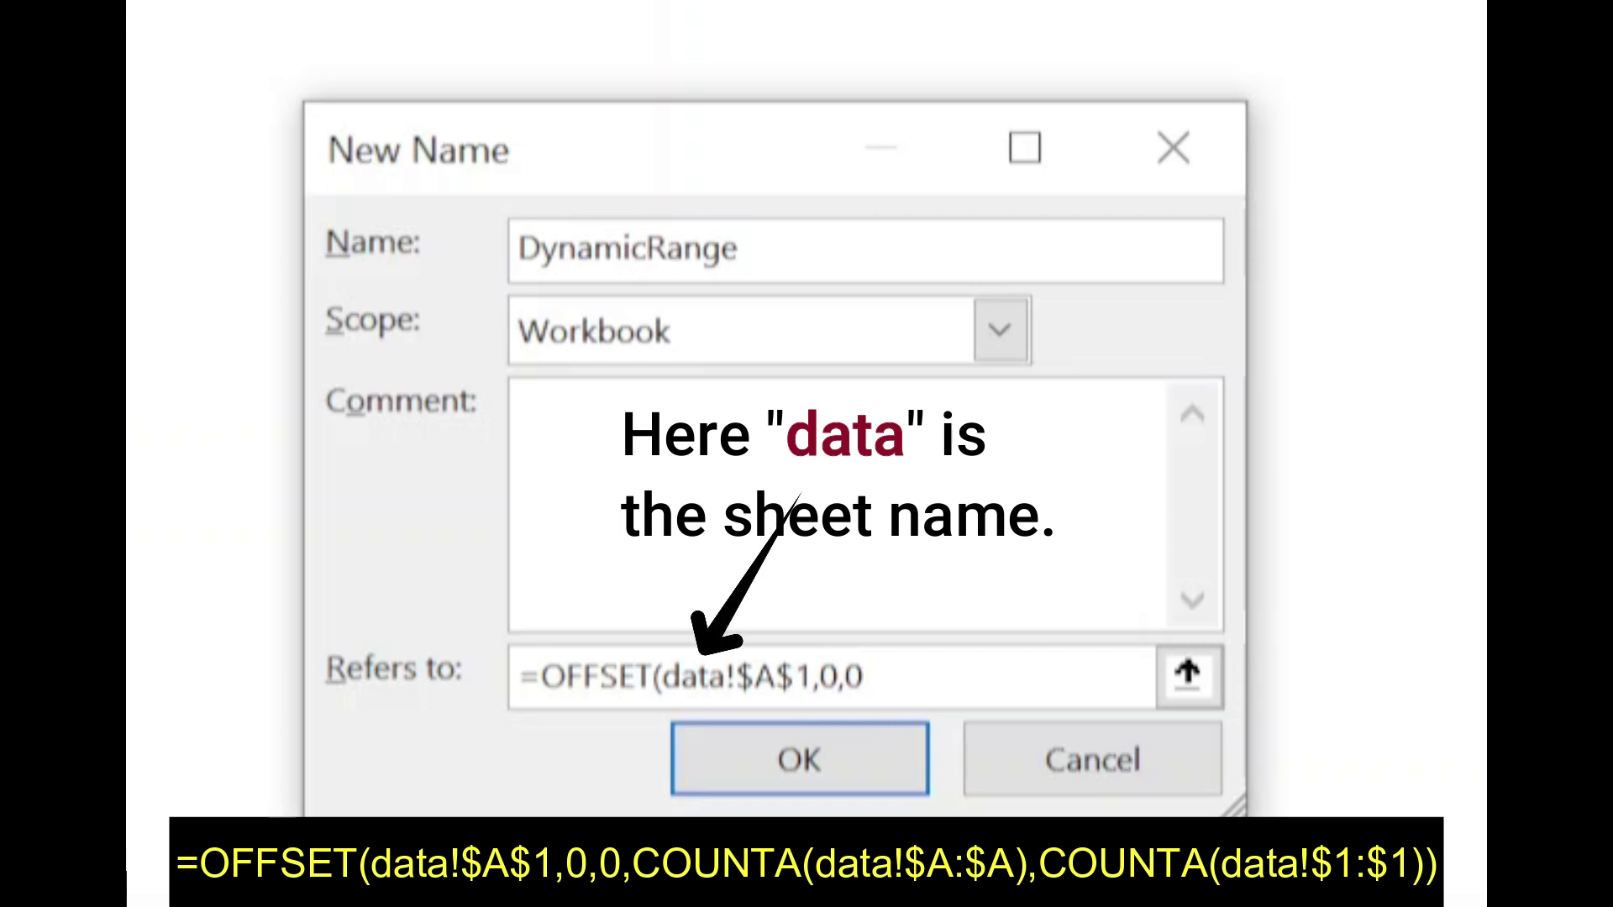
pyautogui.write(',')
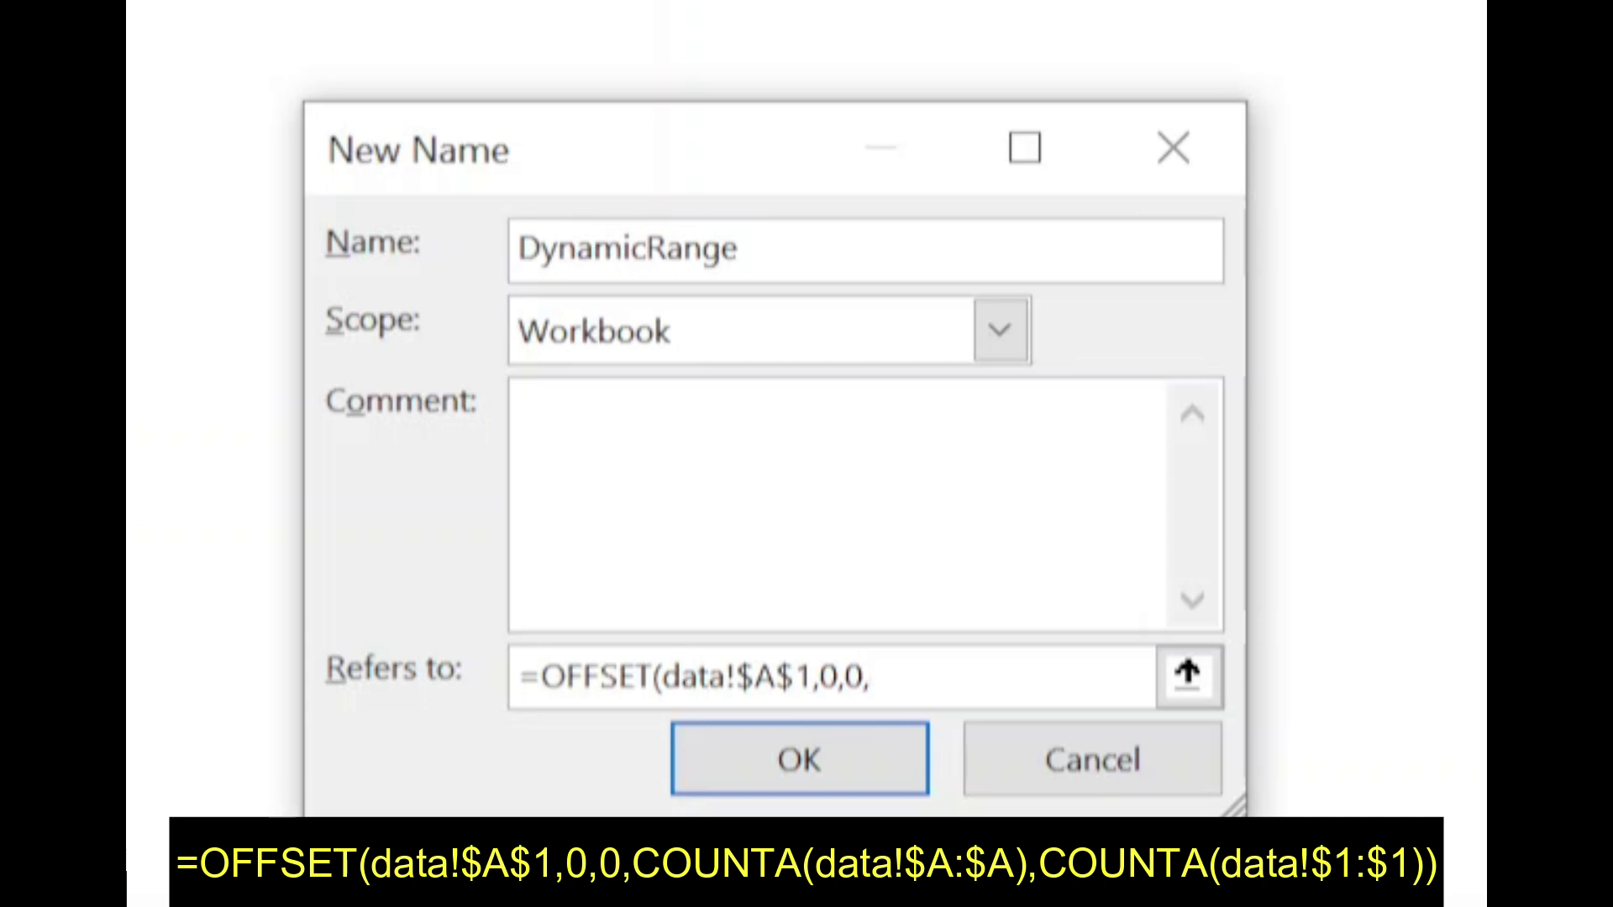
pyautogui.write('COUNTA(')
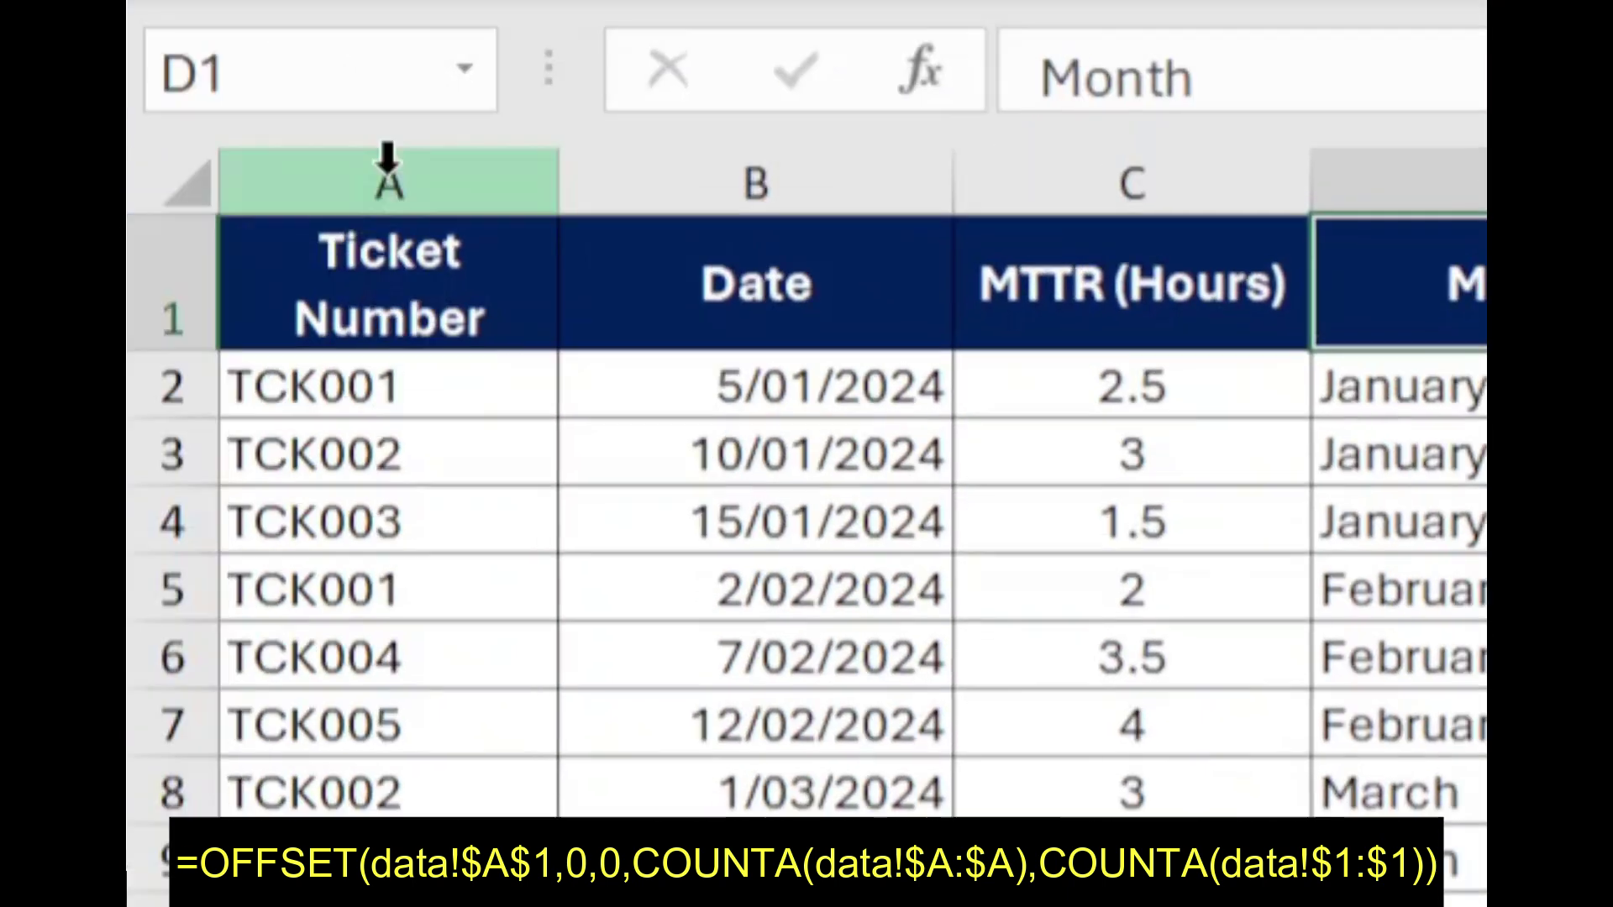
pyautogui.click(388, 172)
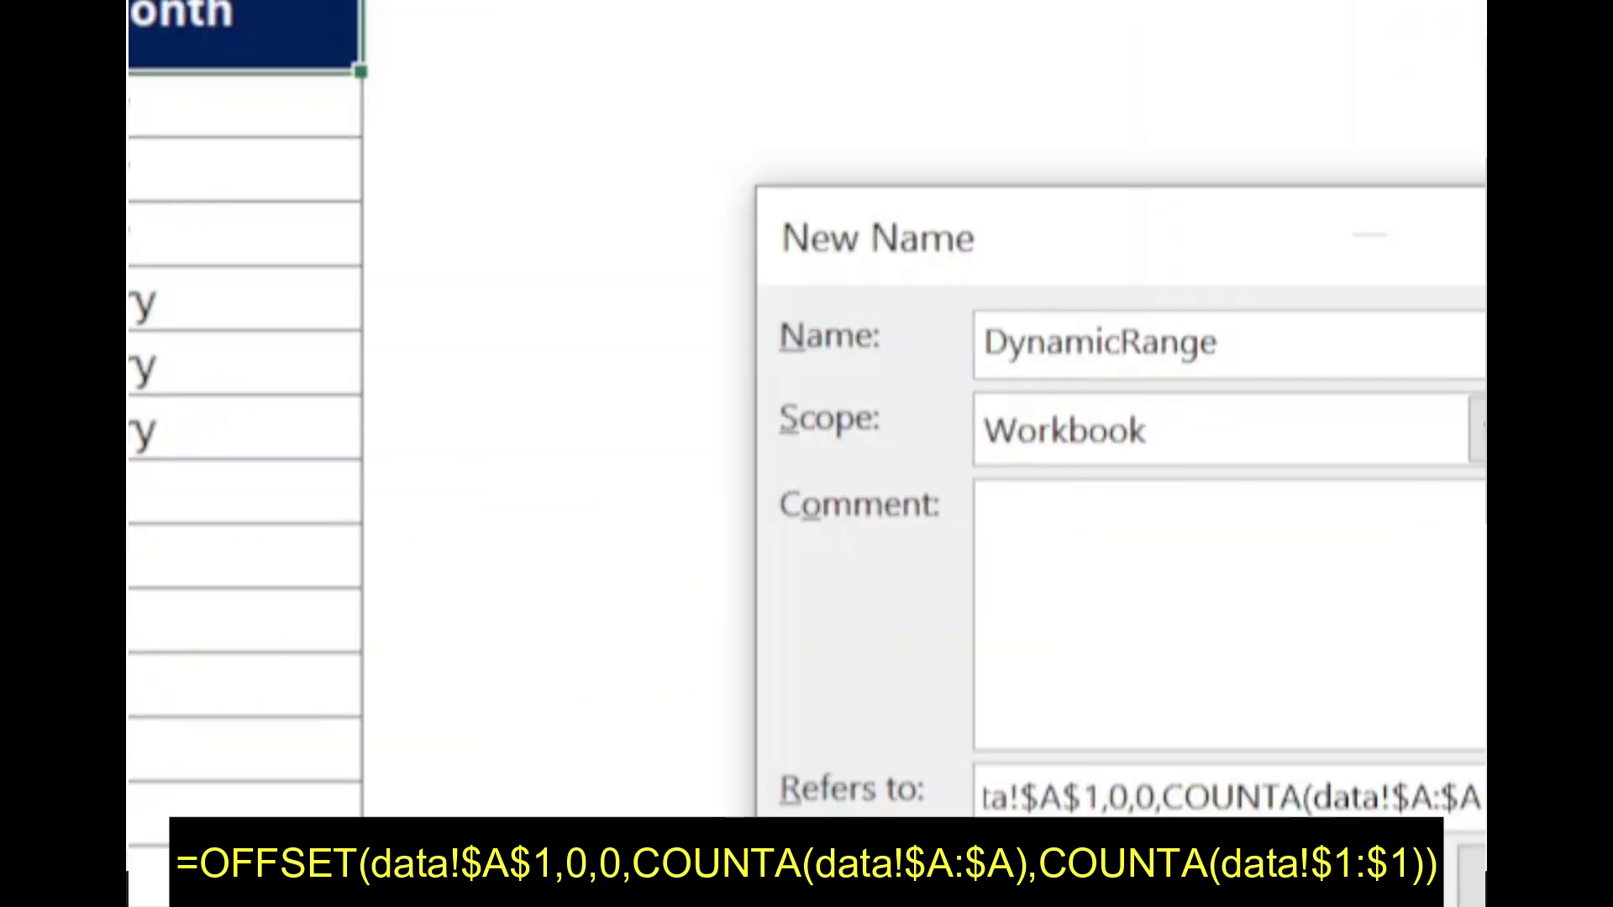
pyautogui.write('),')
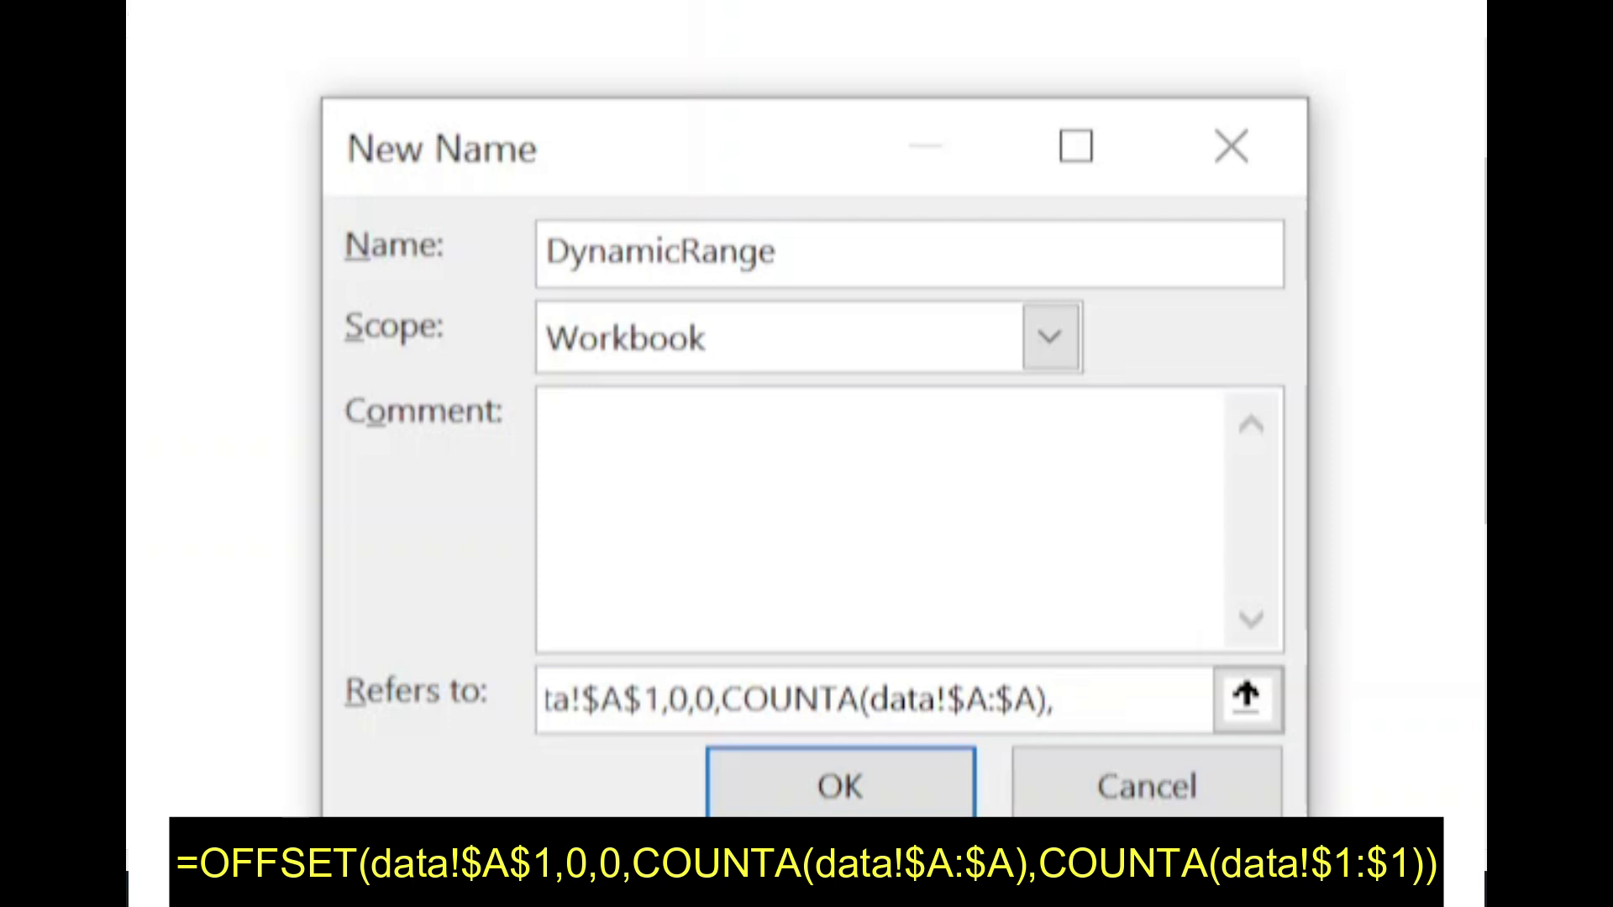
pyautogui.write('COUNTA')
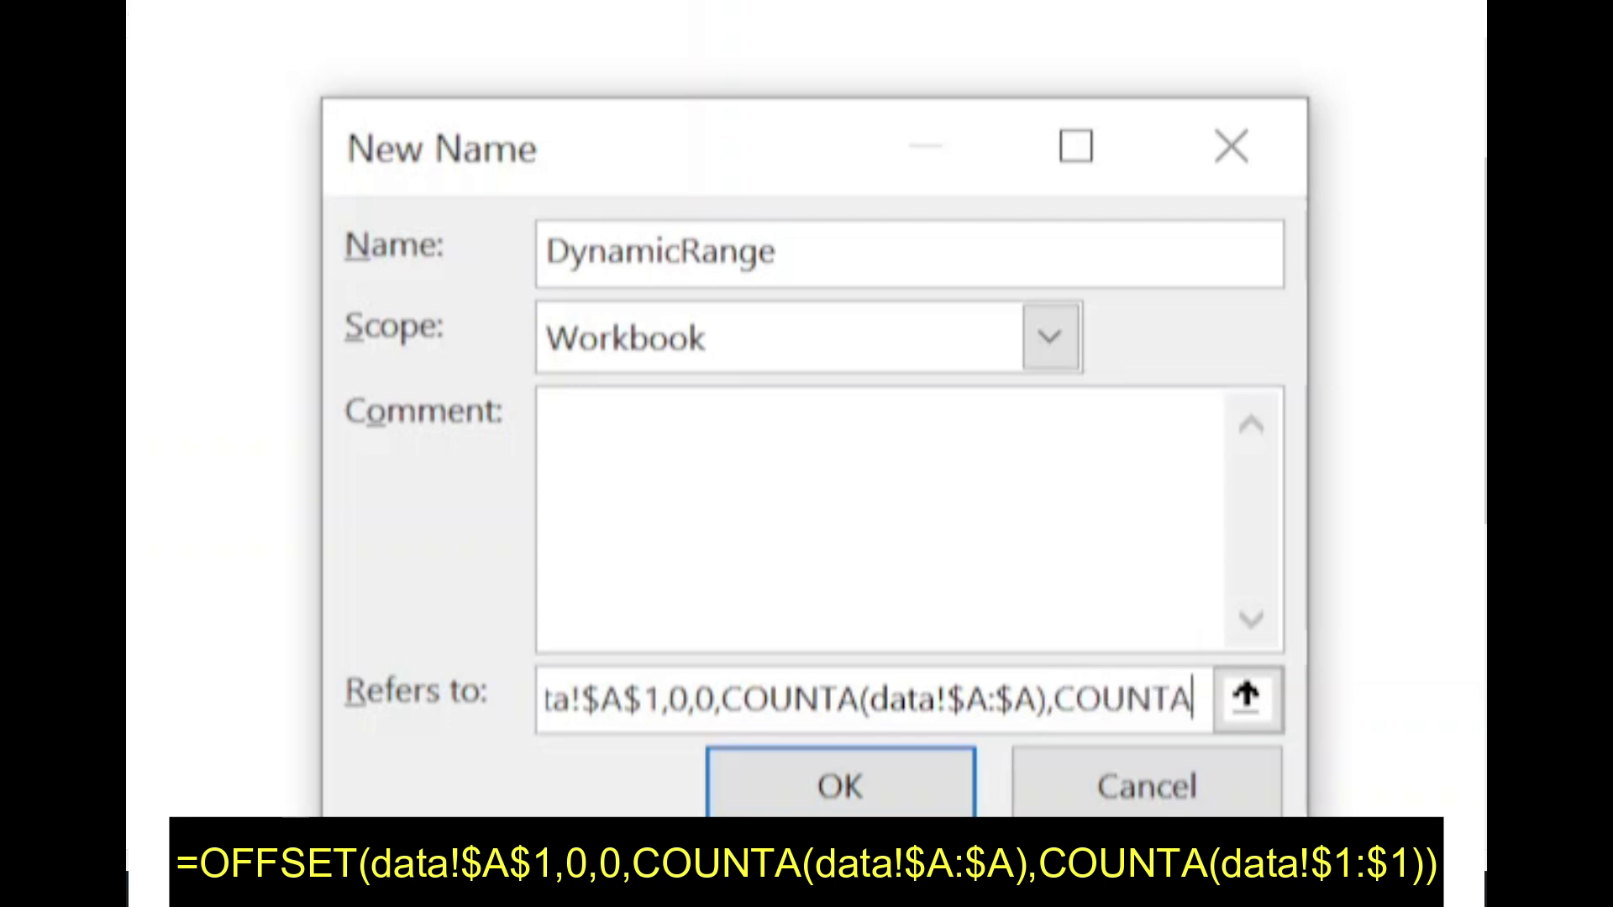
pyautogui.write('(')
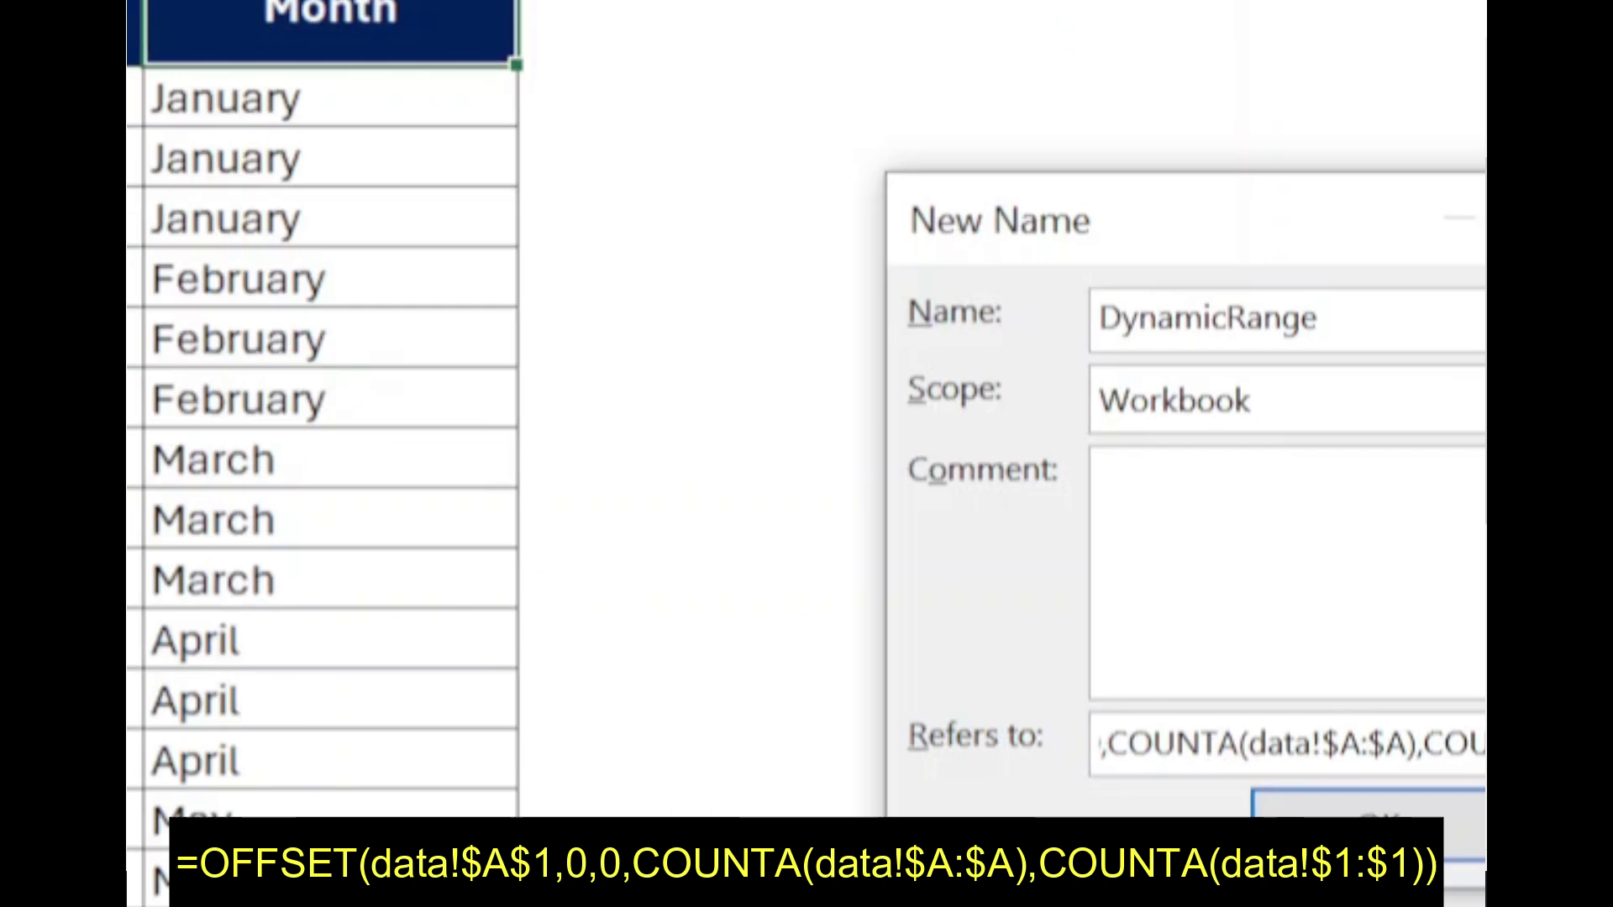
pyautogui.click(162, 144)
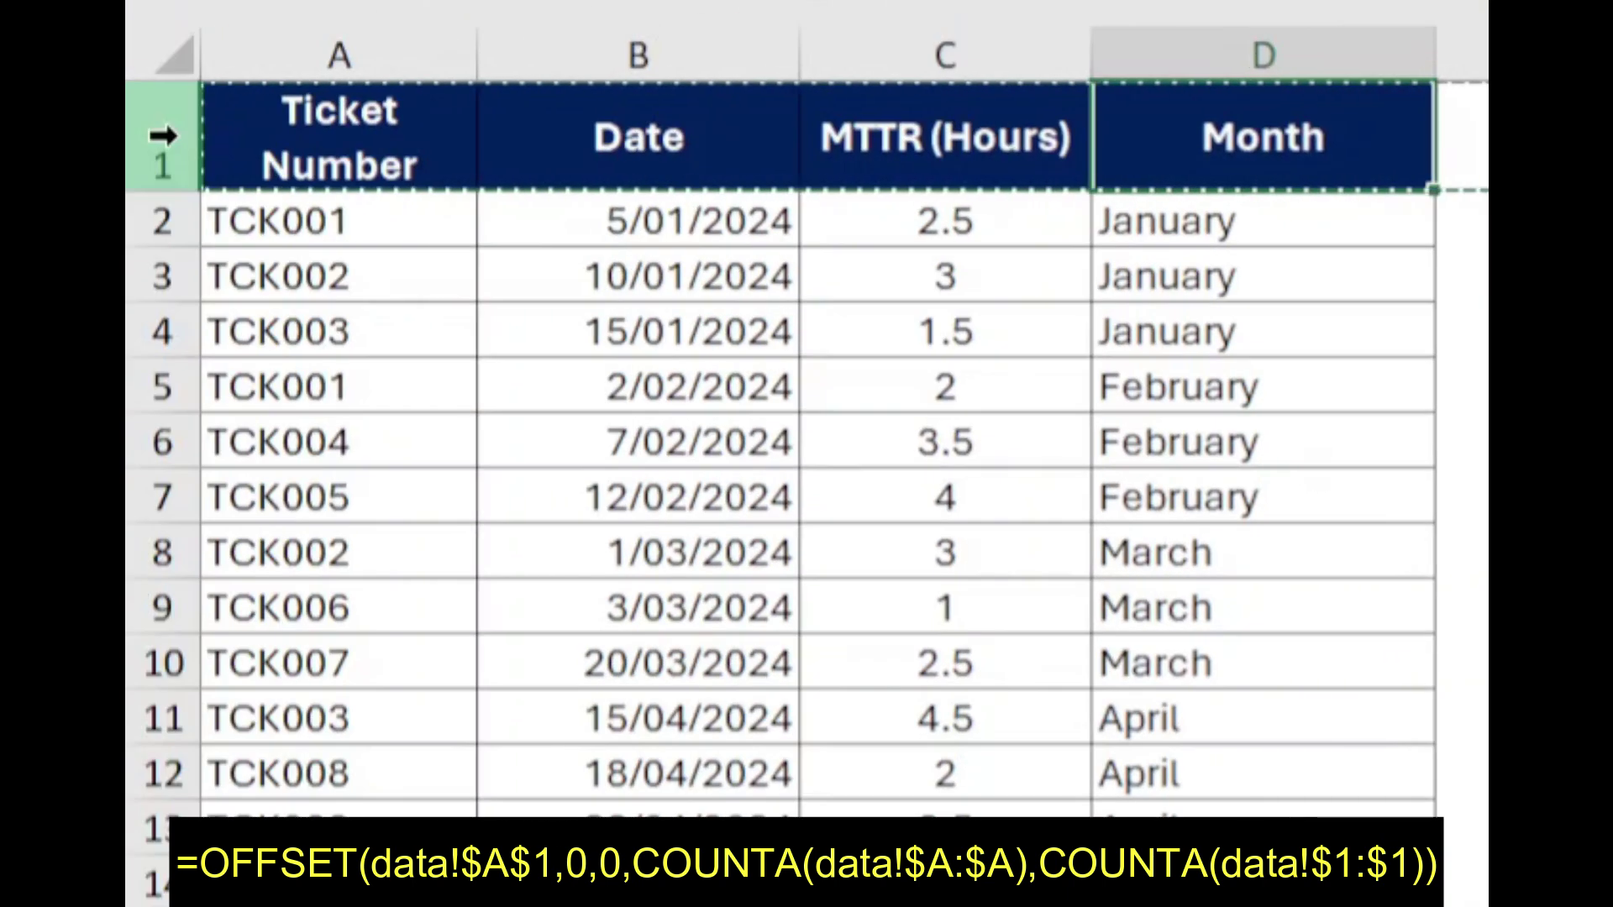
pyautogui.write('),COUNTA(data!$1:$1')
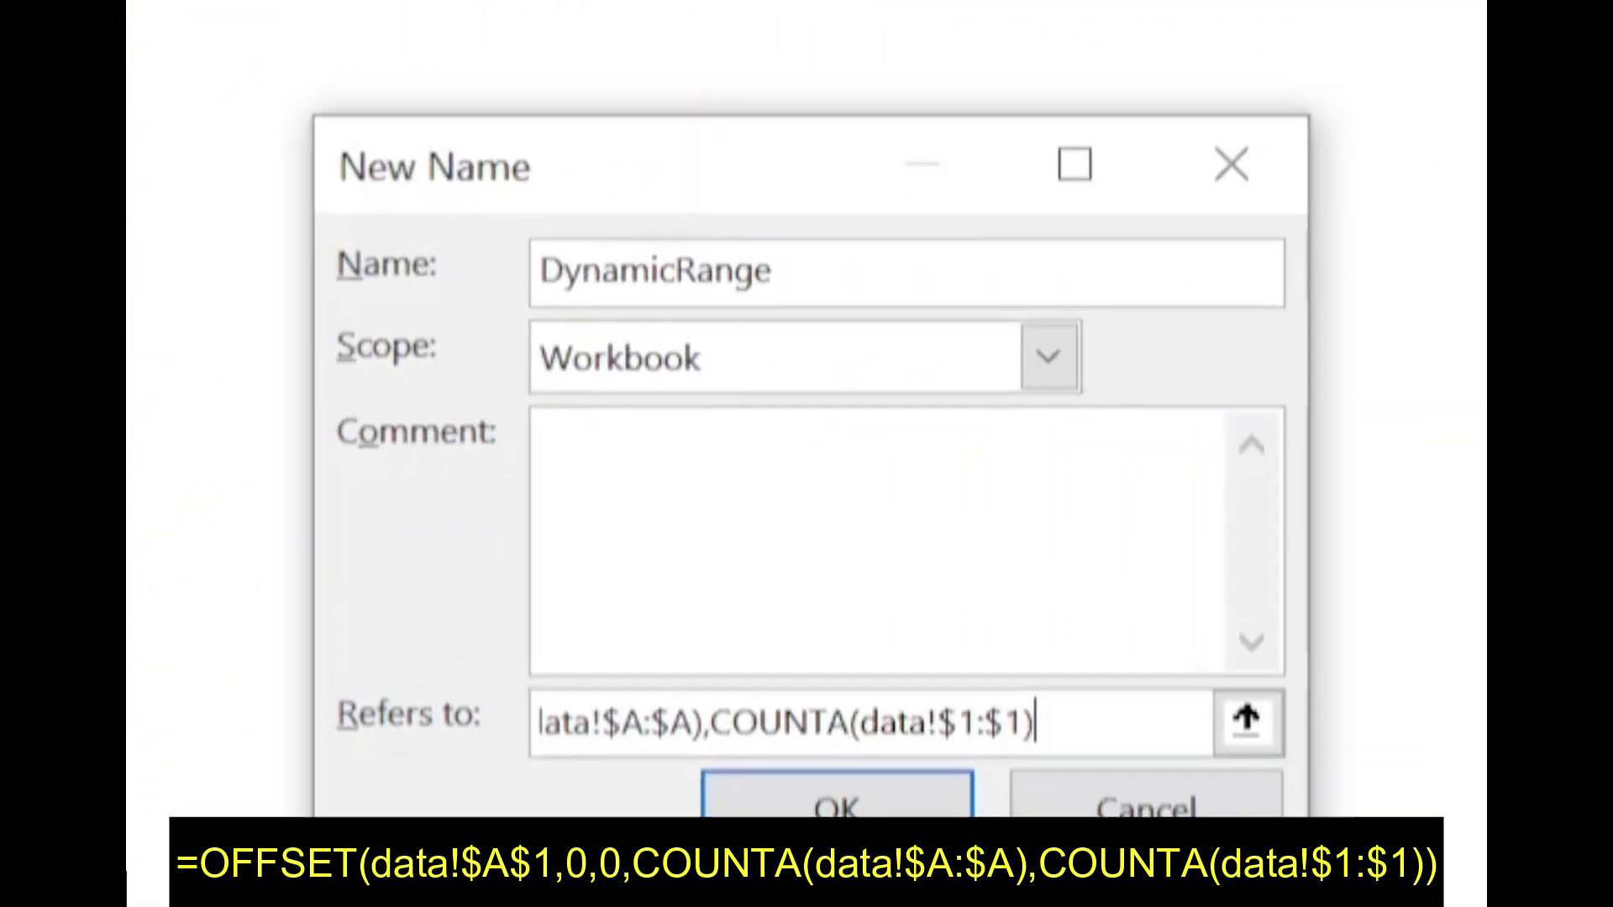
pyautogui.write(')')
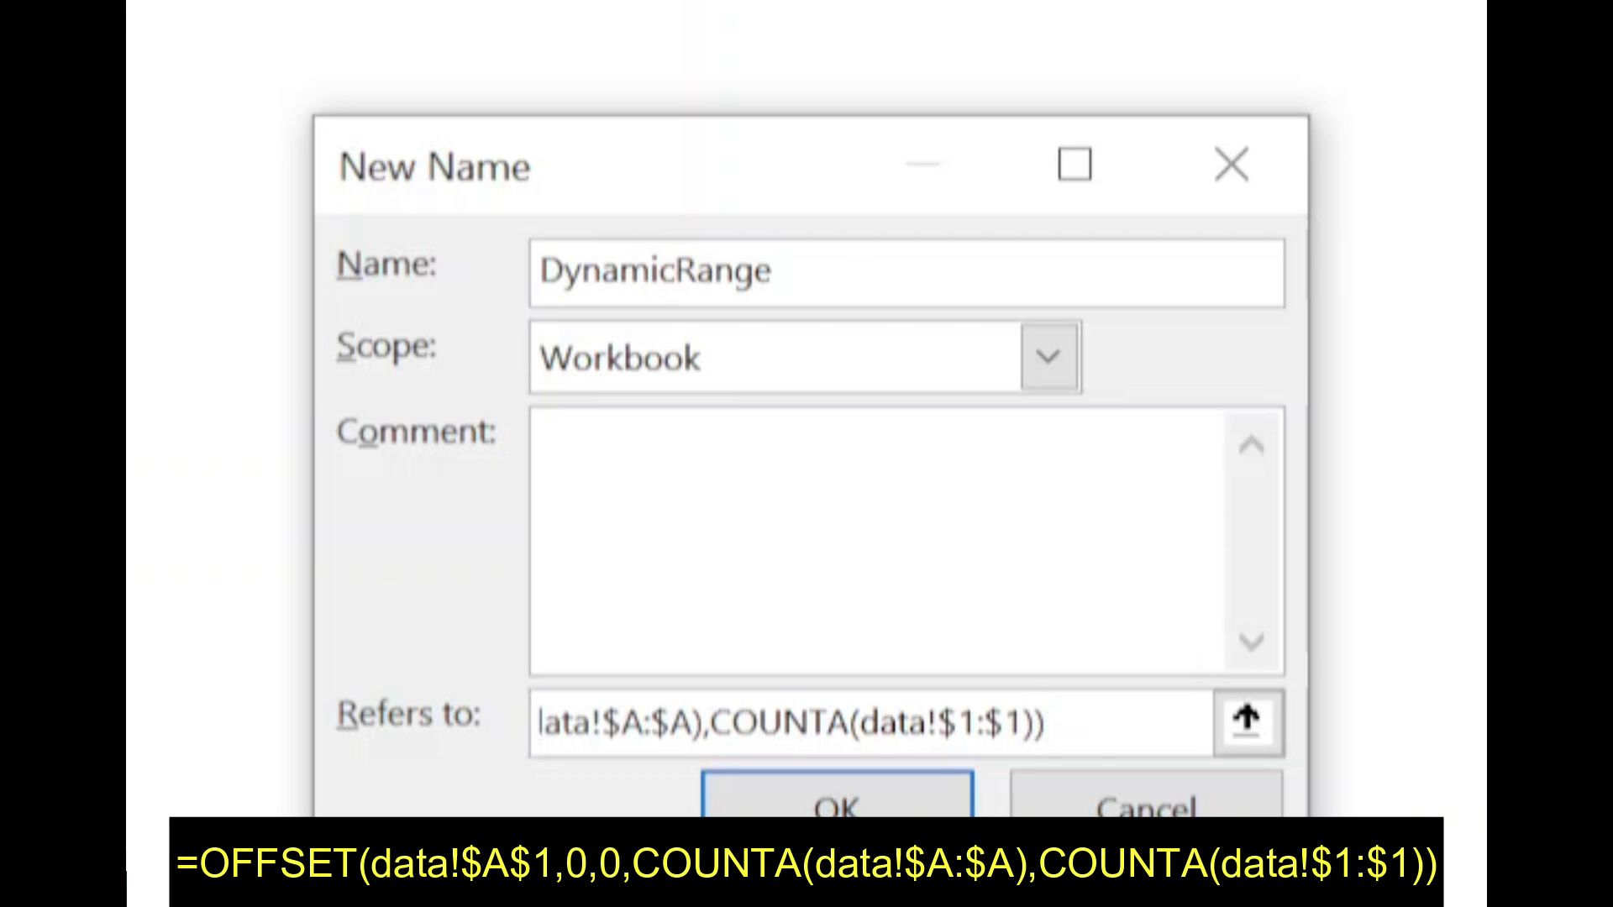
# Step: Confirm the DynamicRange formula and save the name definition
pyautogui.hotkey('shift', 'Home')
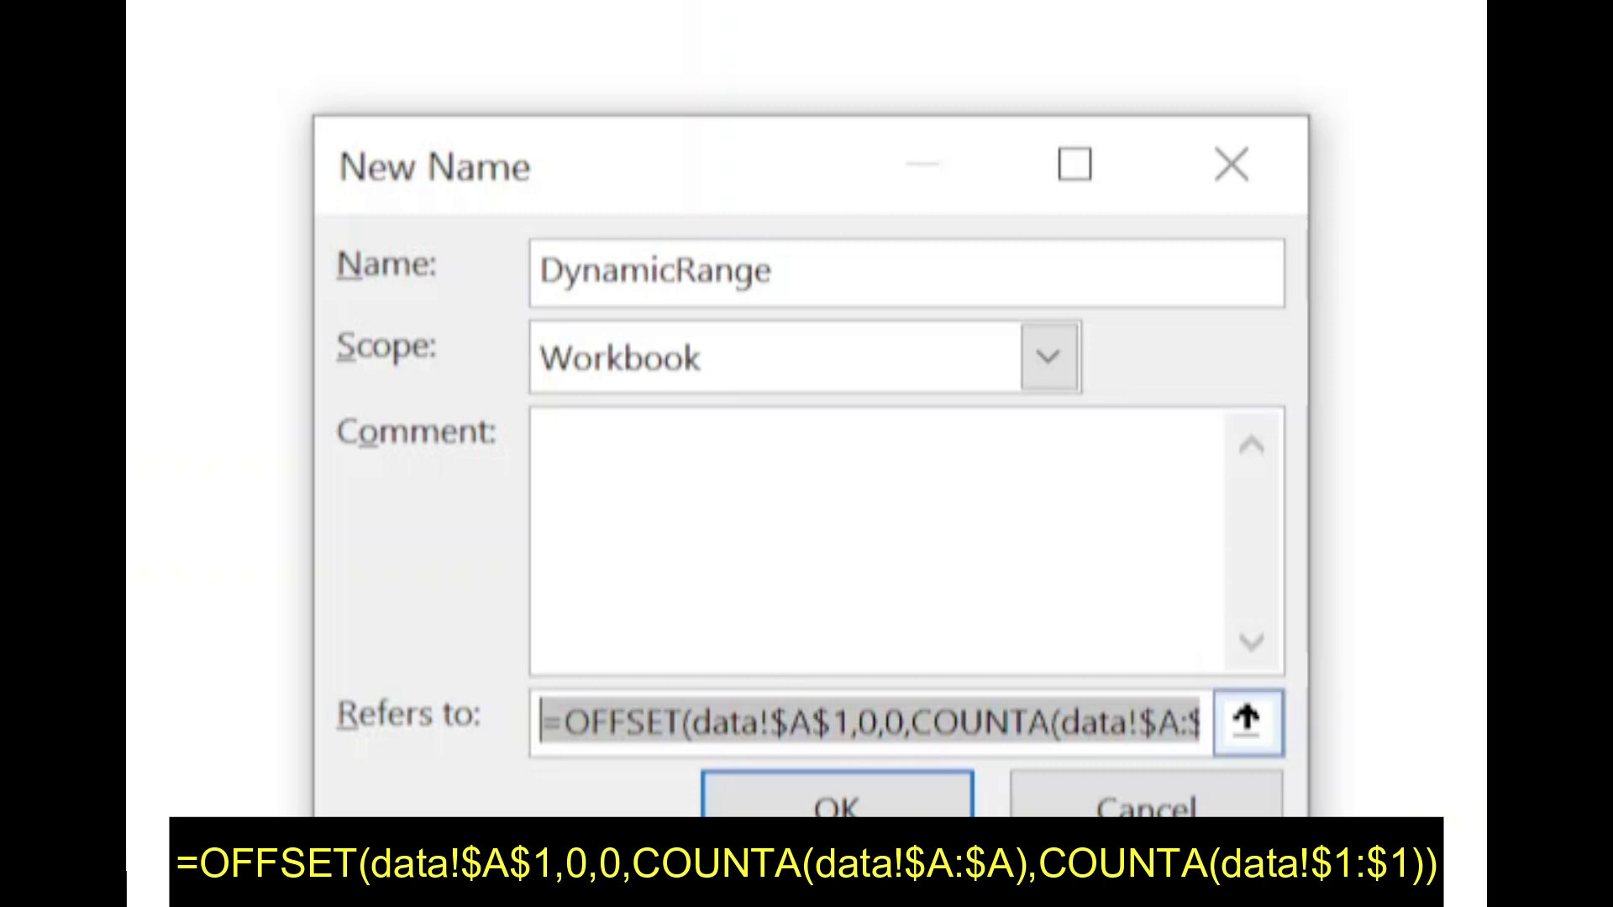
pyautogui.click(790, 721)
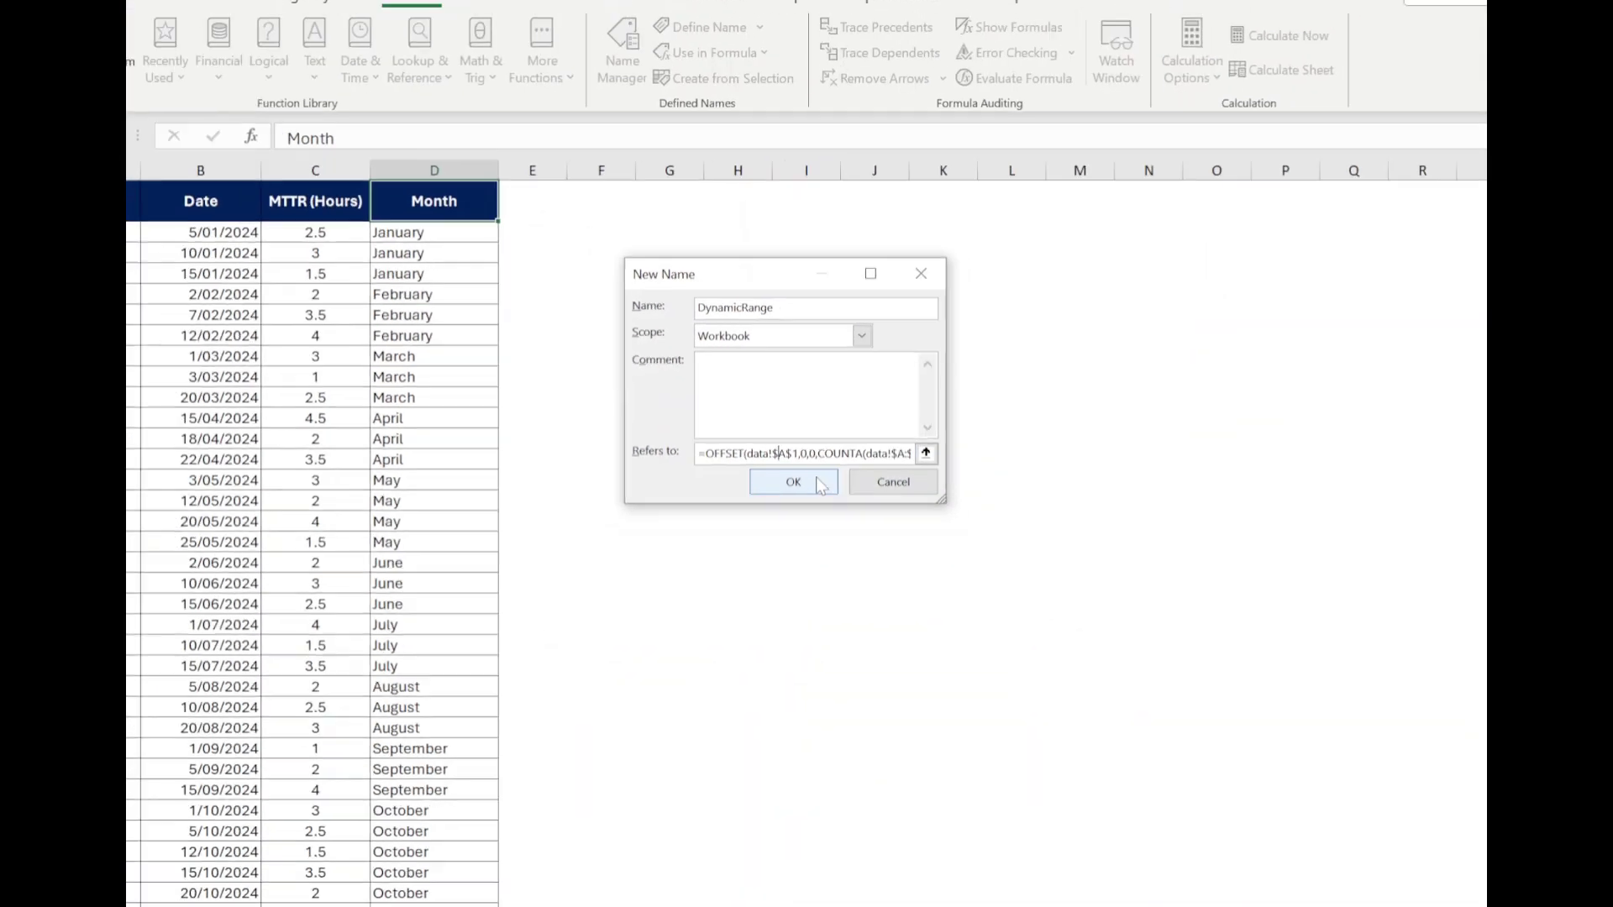
pyautogui.click(837, 809)
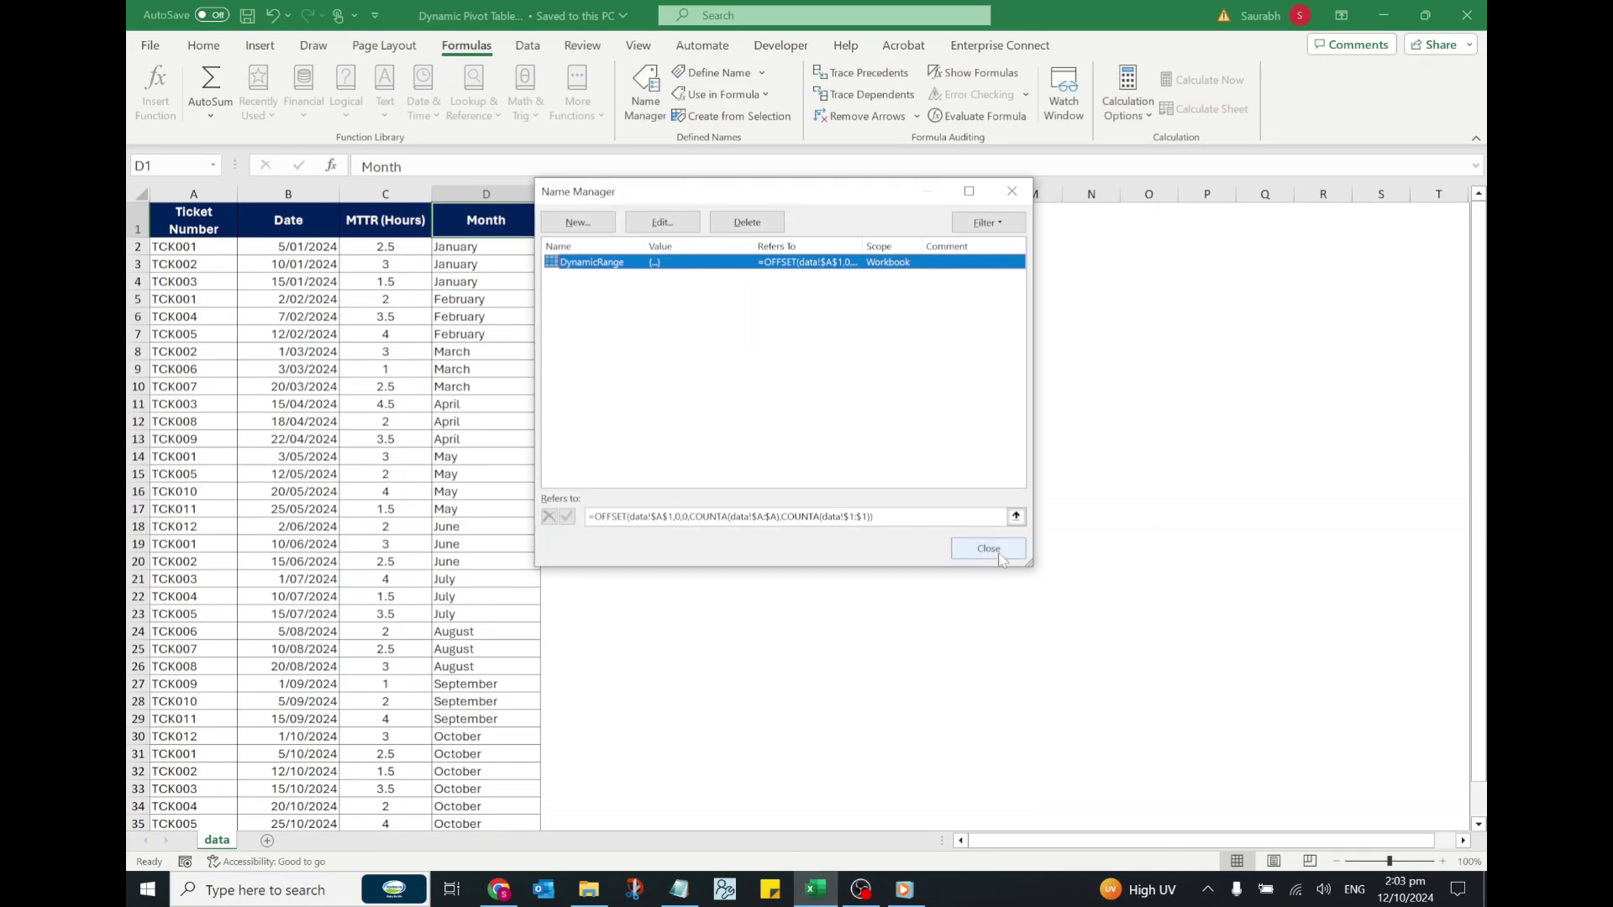
# Step: Close Name Manager and start a PivotTable from a cell in the ticket data
pyautogui.click(990, 551)
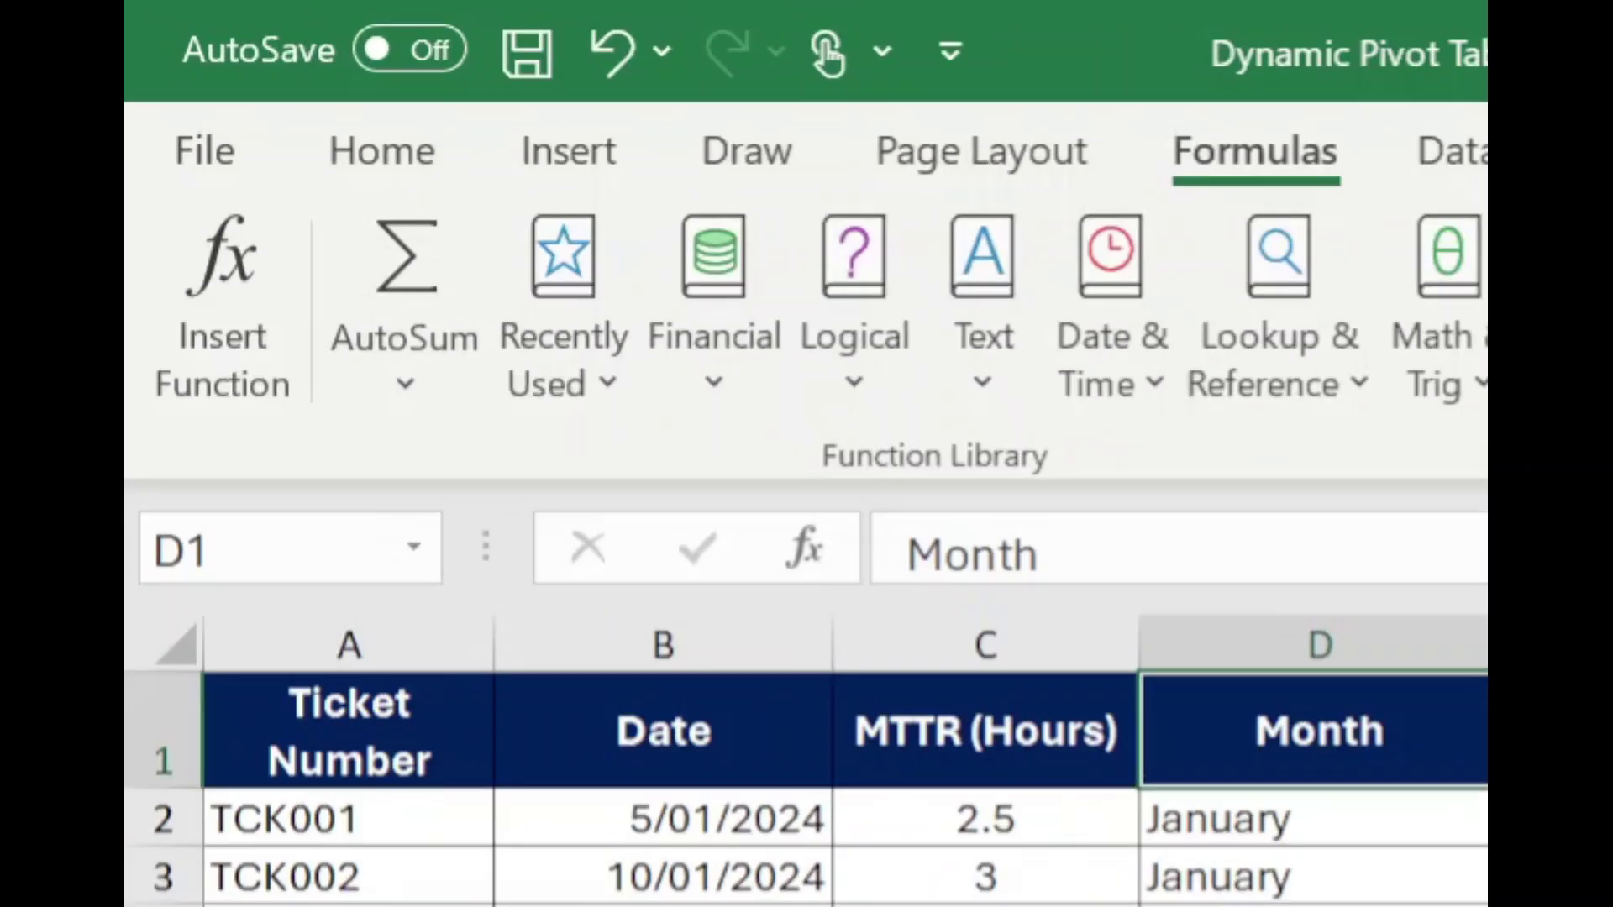
pyautogui.click(288, 281)
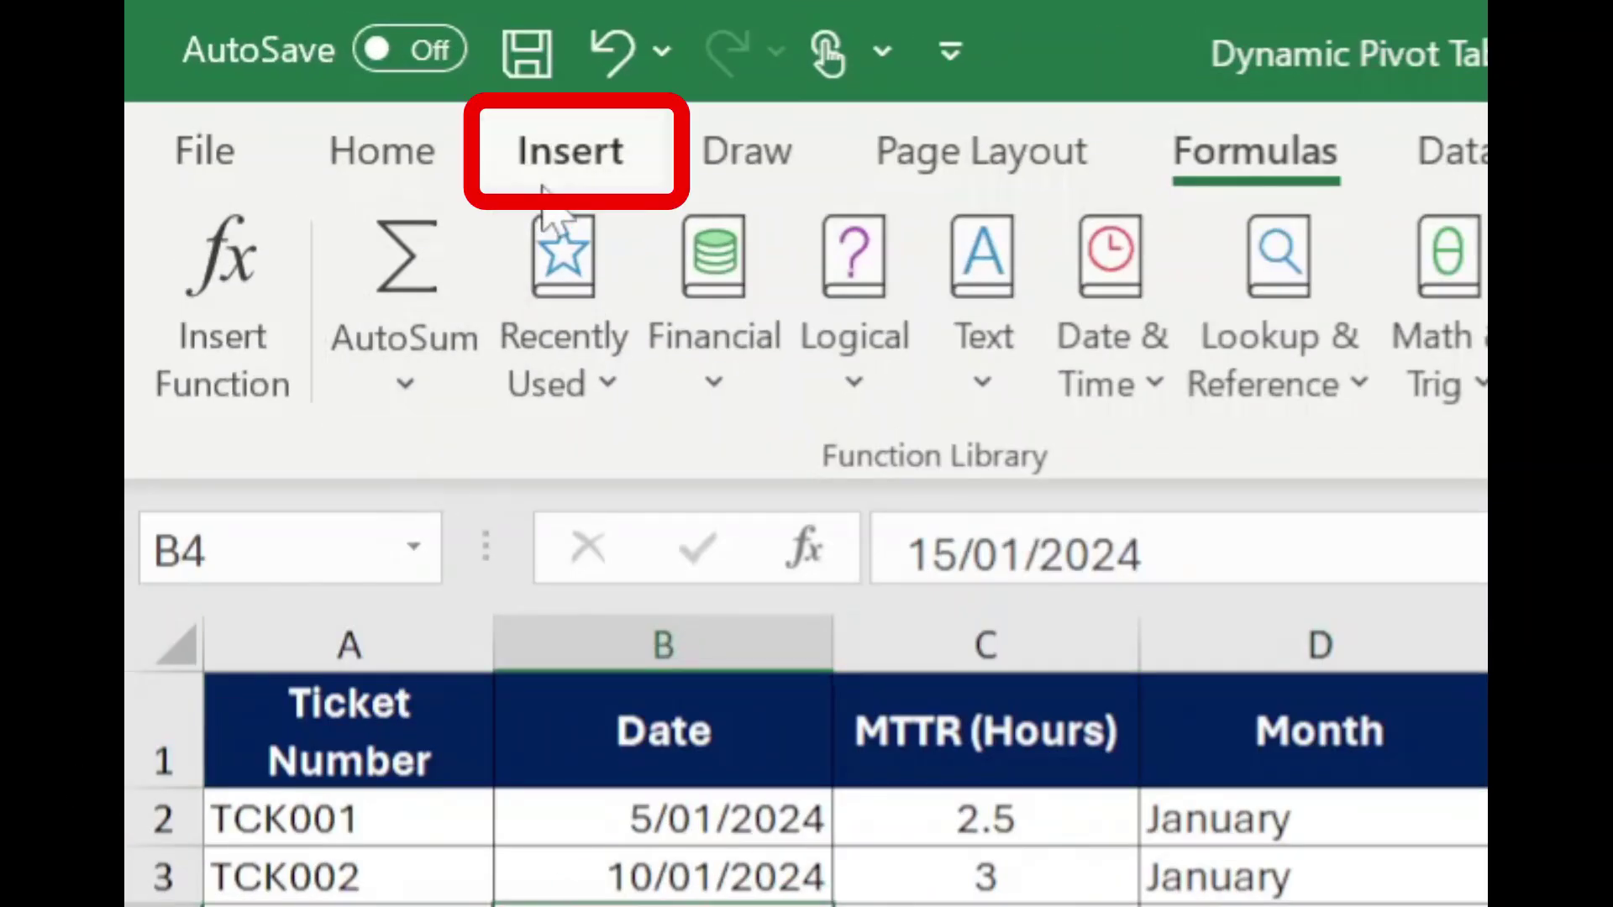
pyautogui.click(561, 159)
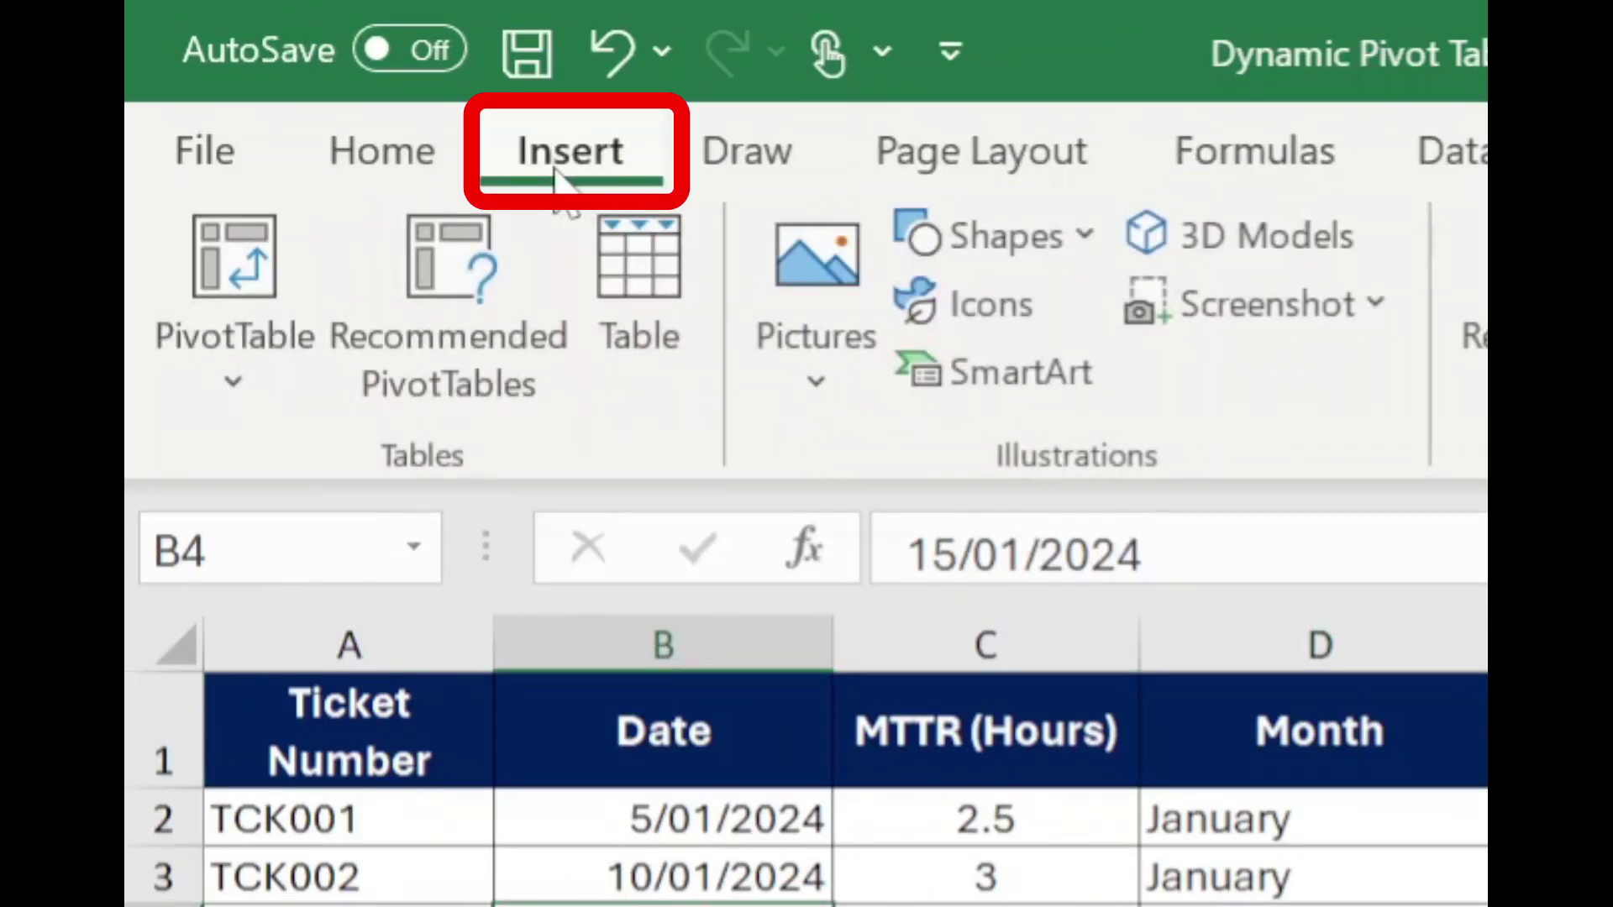
pyautogui.click(239, 286)
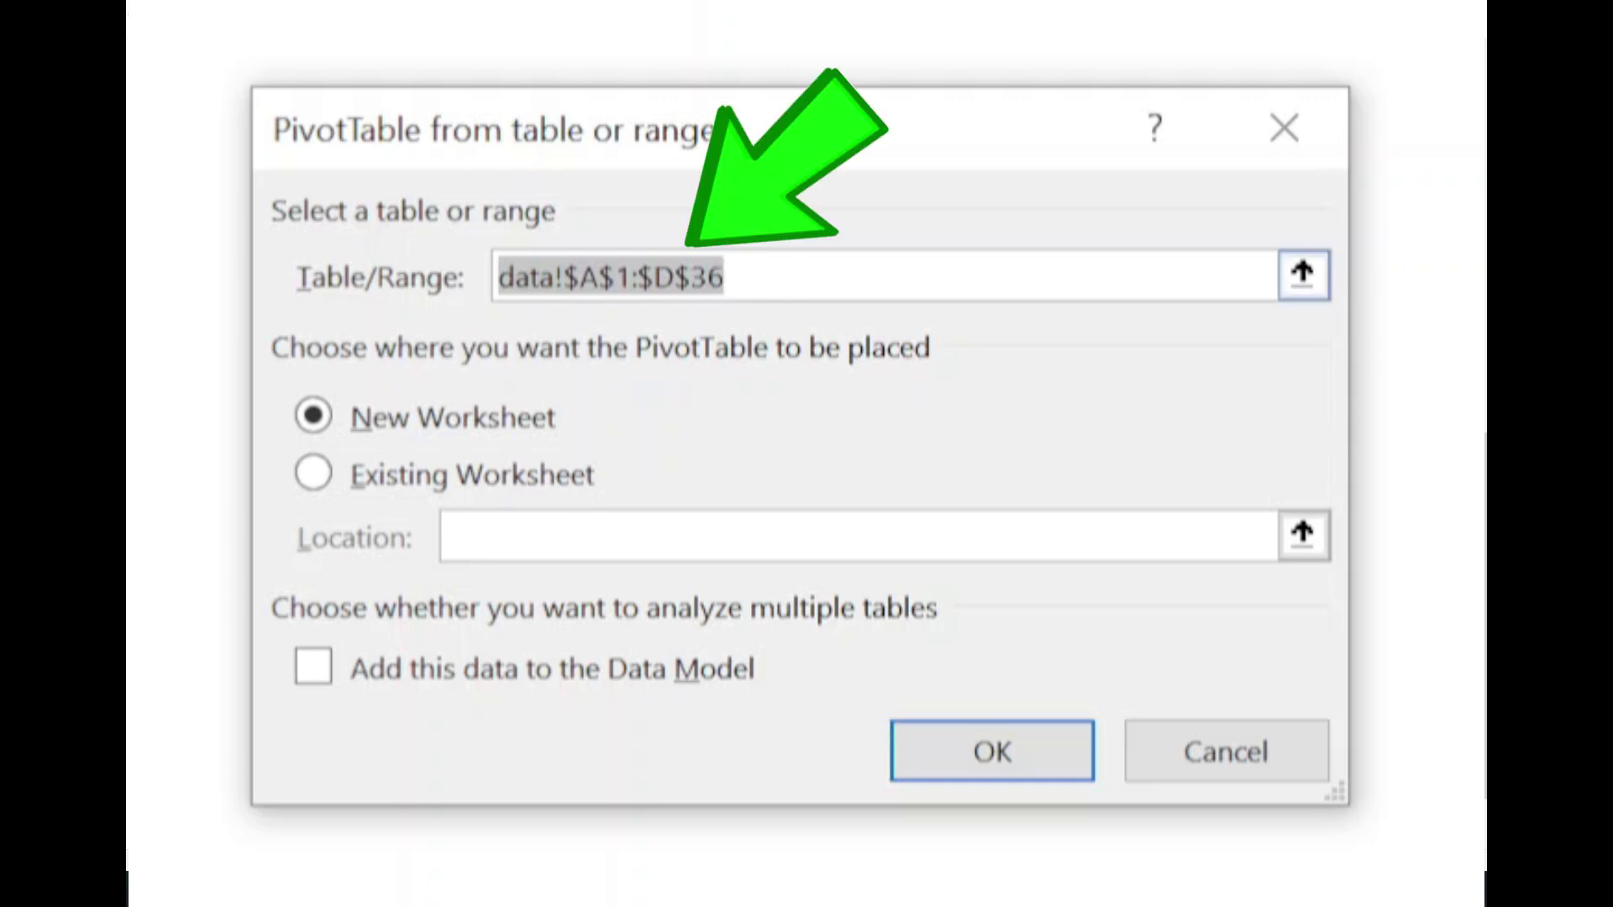
# Step: Replace the proposed source range with DynamicRange
pyautogui.press('BackSpace')
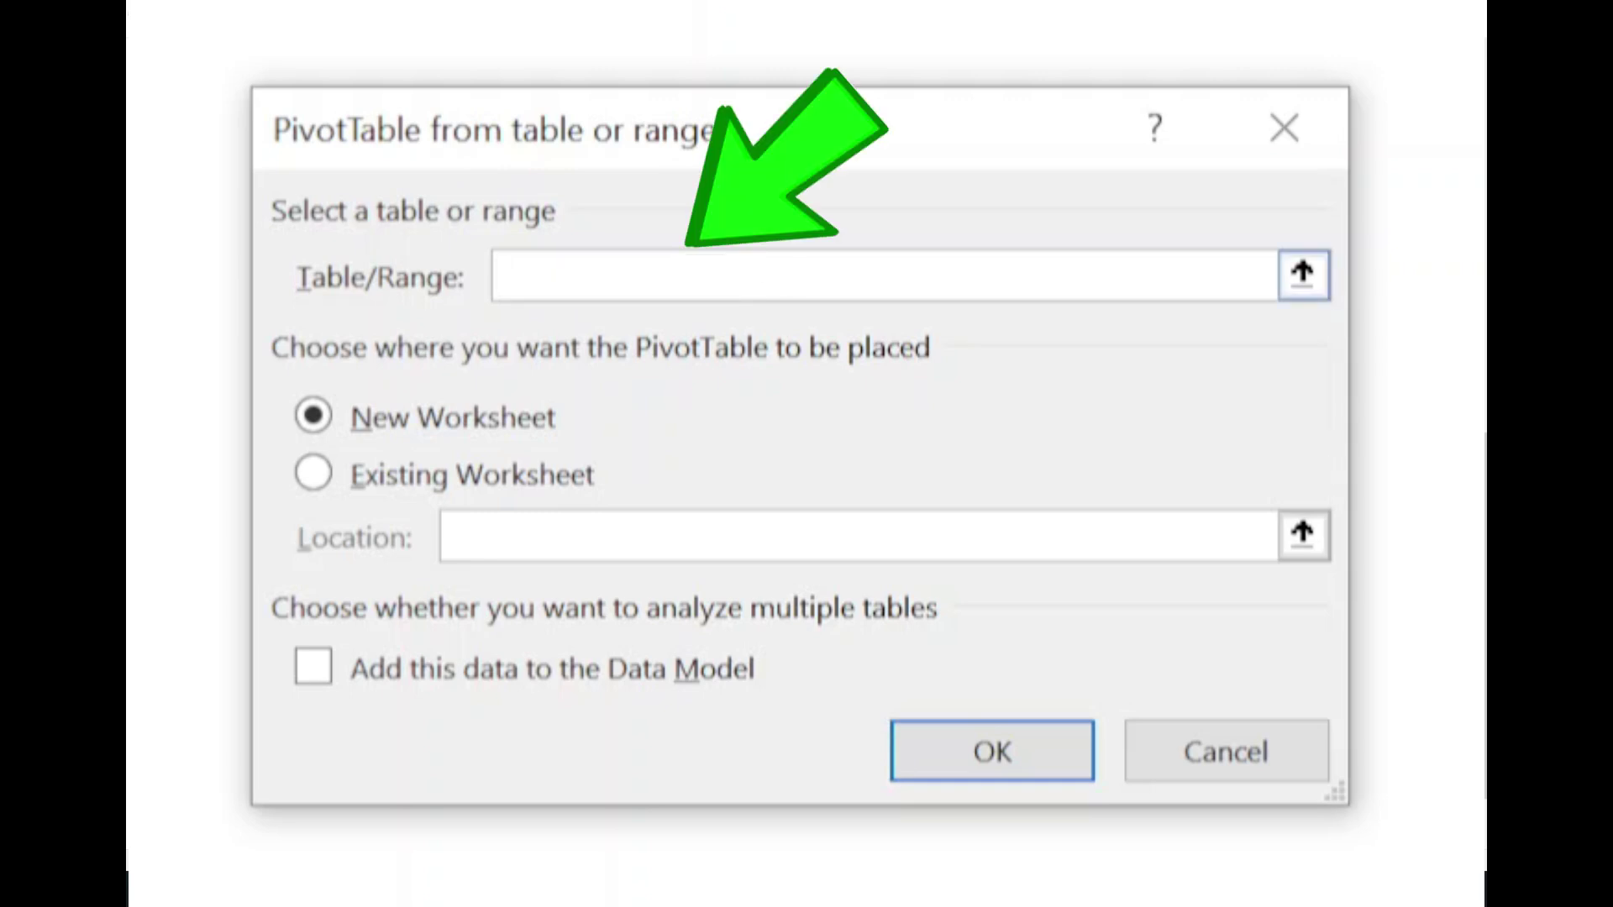
pyautogui.write('Dynamic')
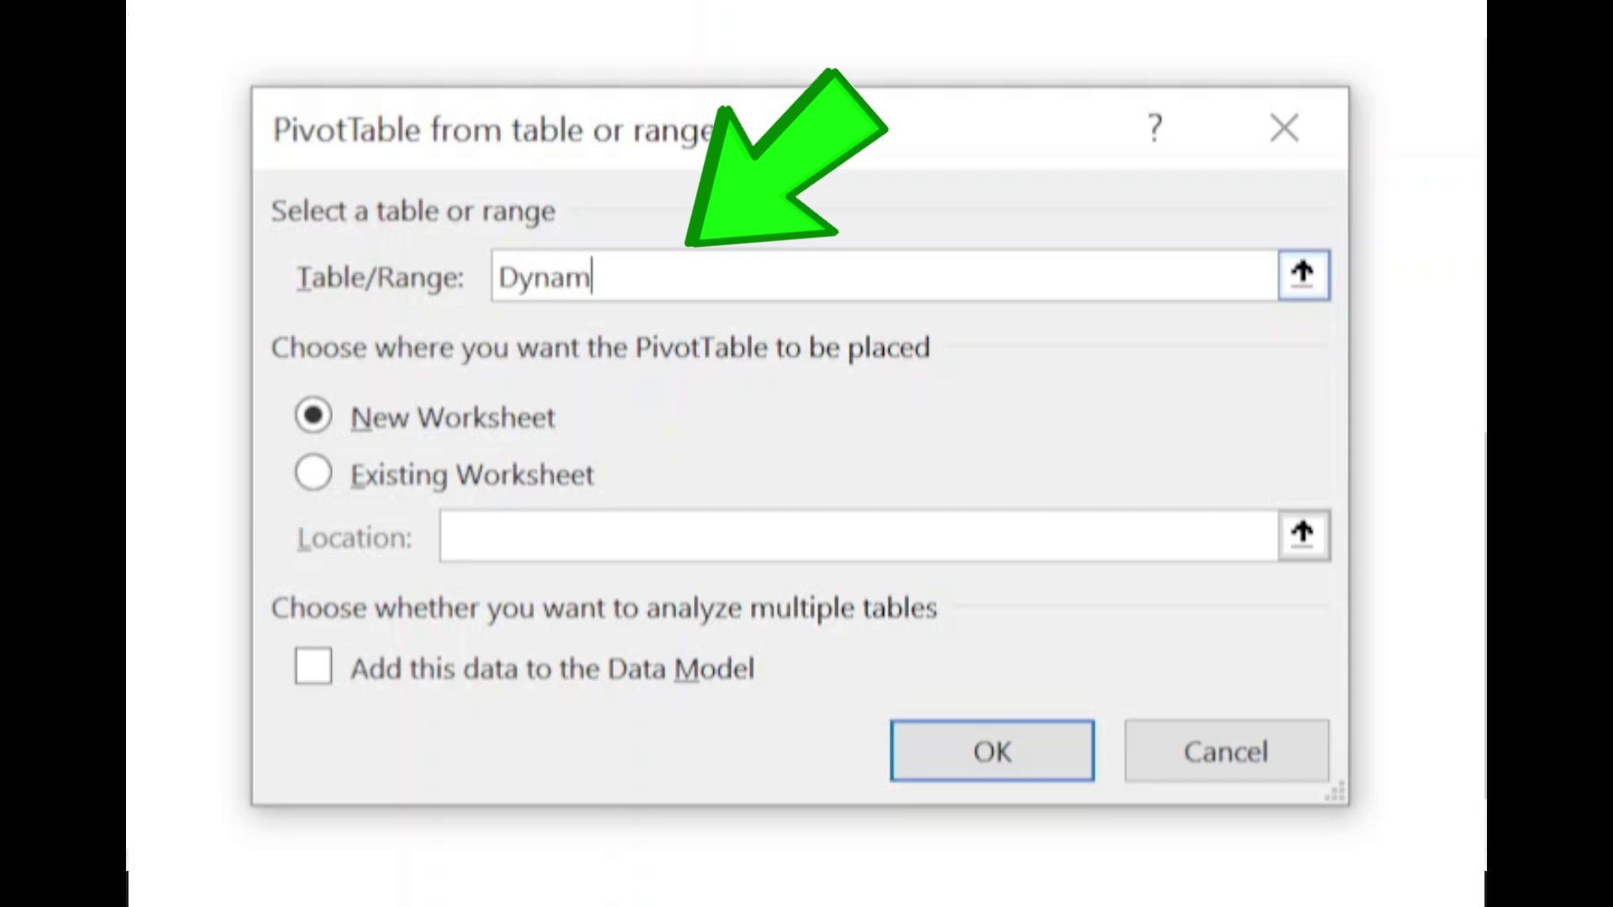
pyautogui.write('Range')
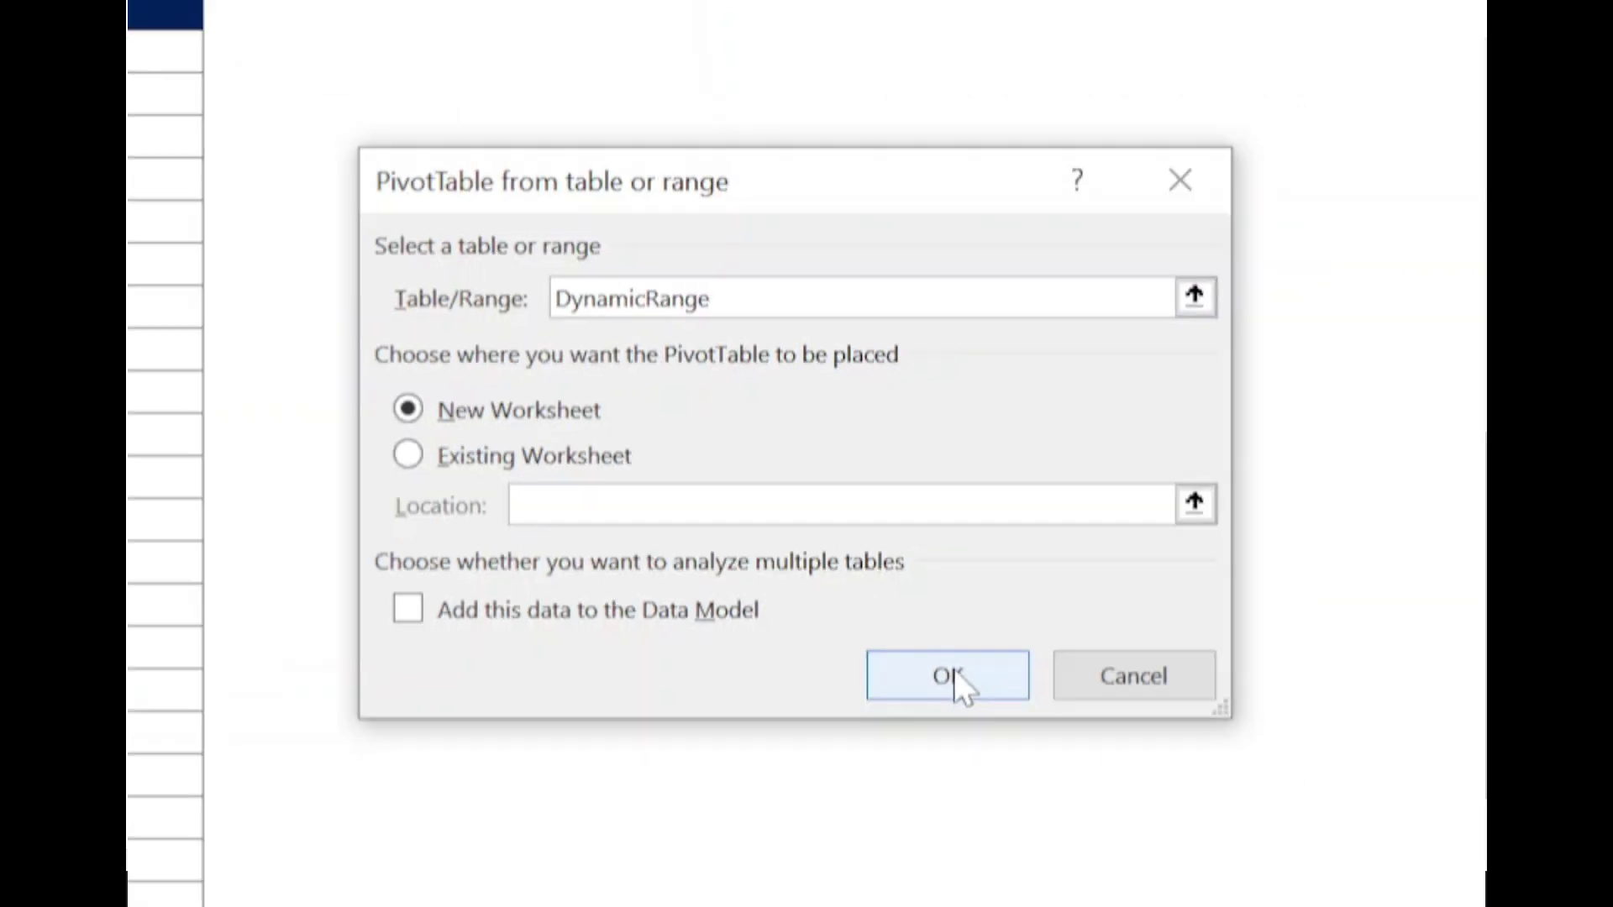
# Step: Create the pivot on a new sheet counting Ticket Number by Month
pyautogui.click(1000, 756)
pyautogui.moveTo(1414, 675); pyautogui.dragTo(1447, 763)
pyautogui.moveTo(1292, 370); pyautogui.dragTo(1298, 738)
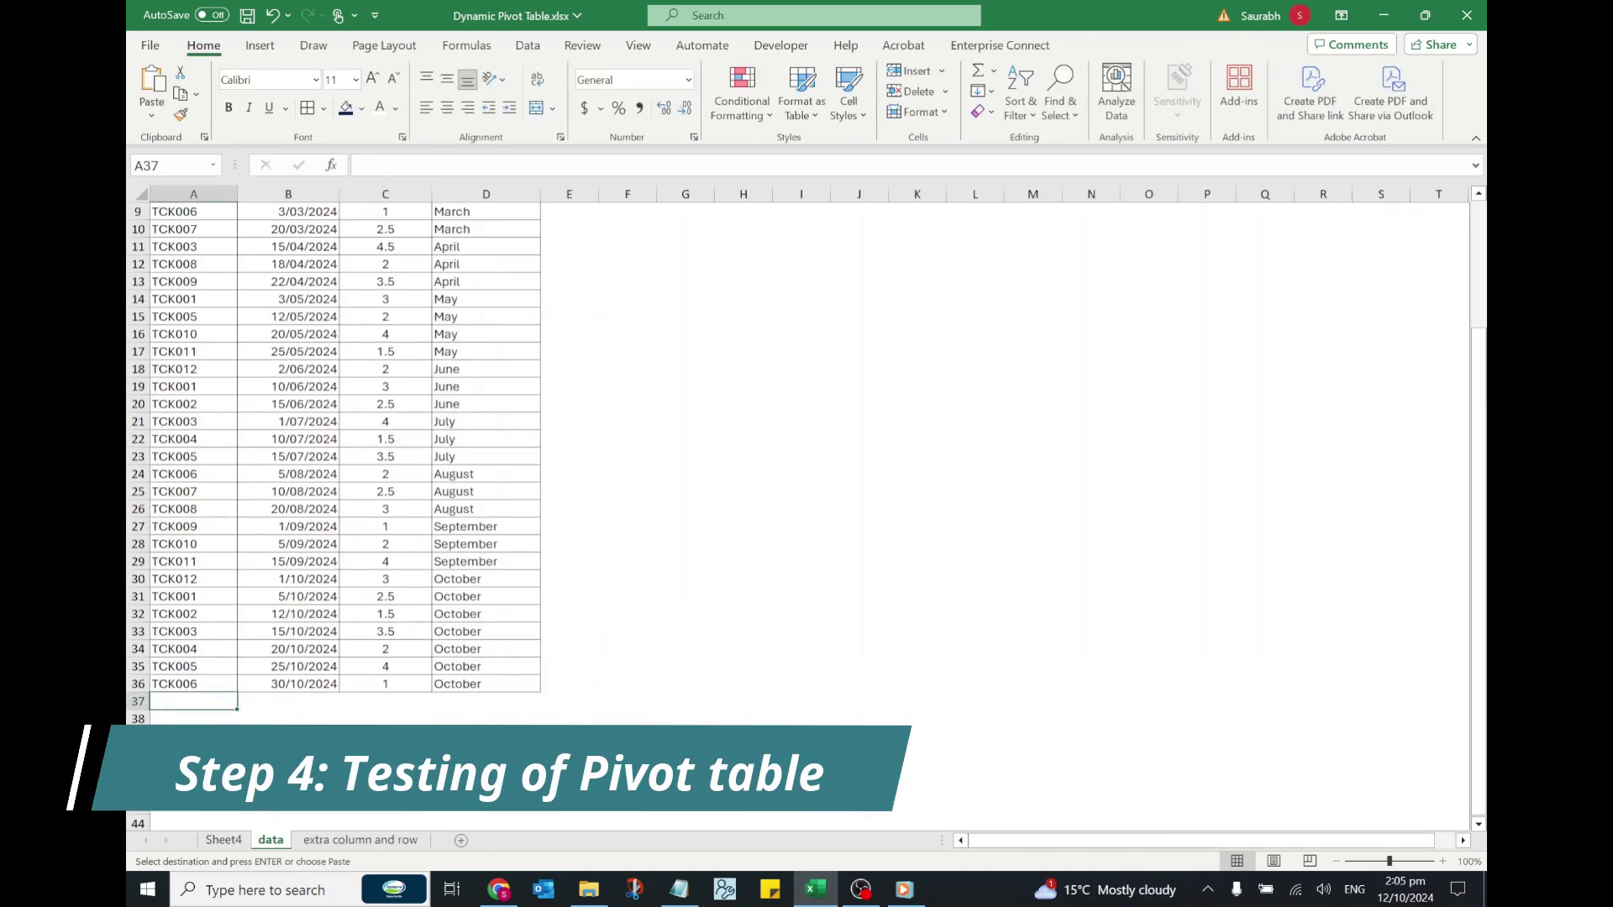
# Step: Paste the November–December rows at A37 and the Ticket Type column into column E
pyautogui.hotkey('ctrl', 'v')
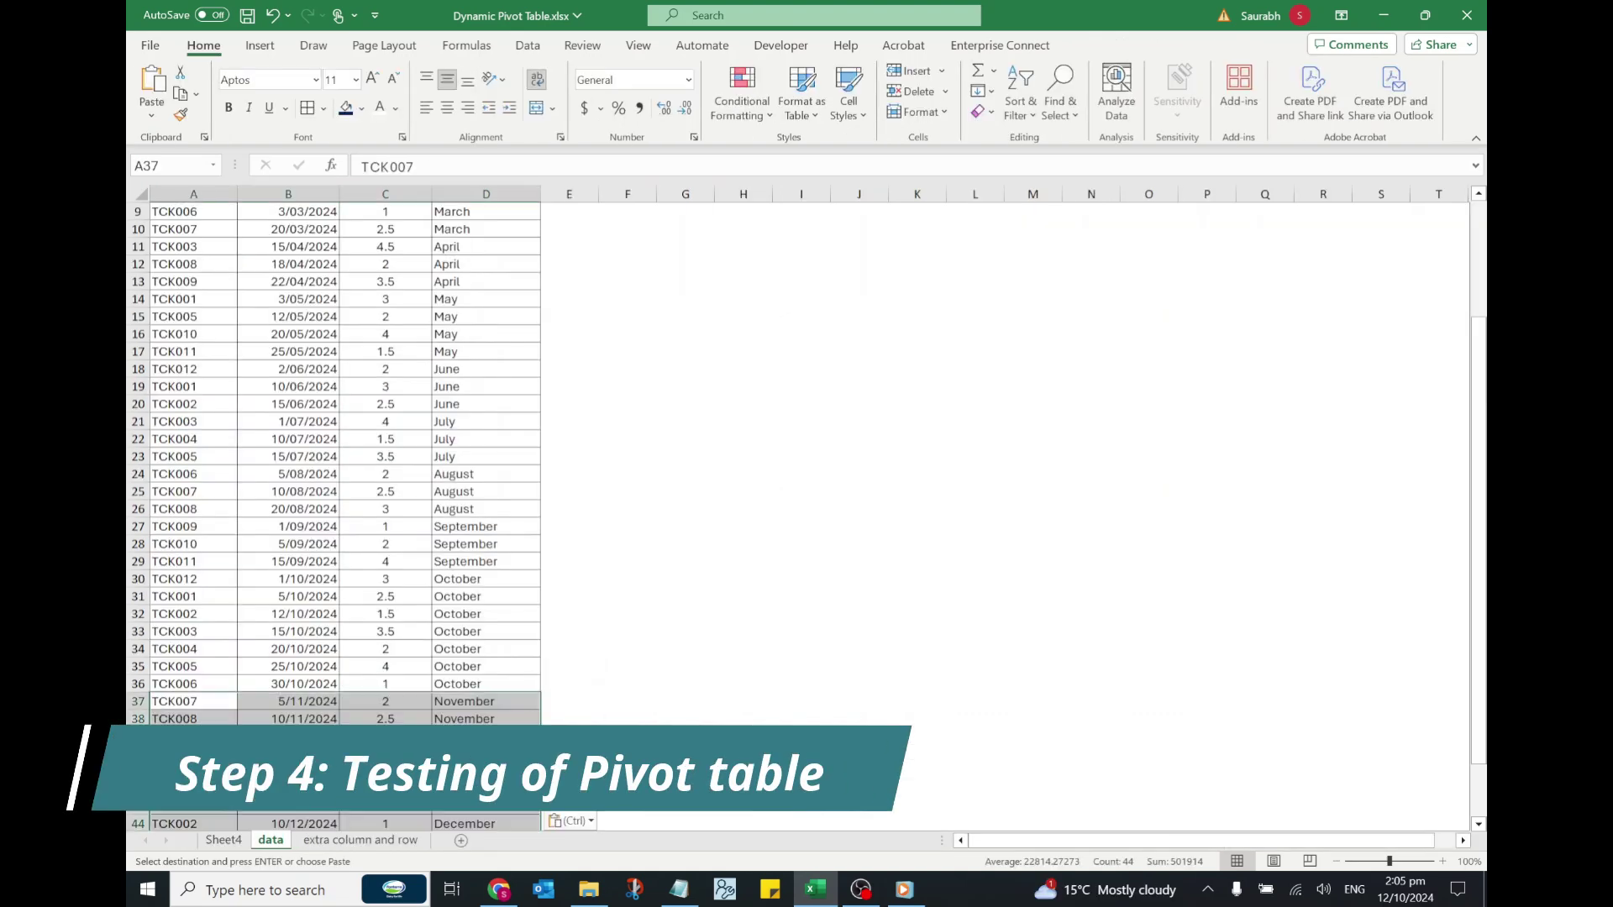
pyautogui.scroll(3, 581, 224)
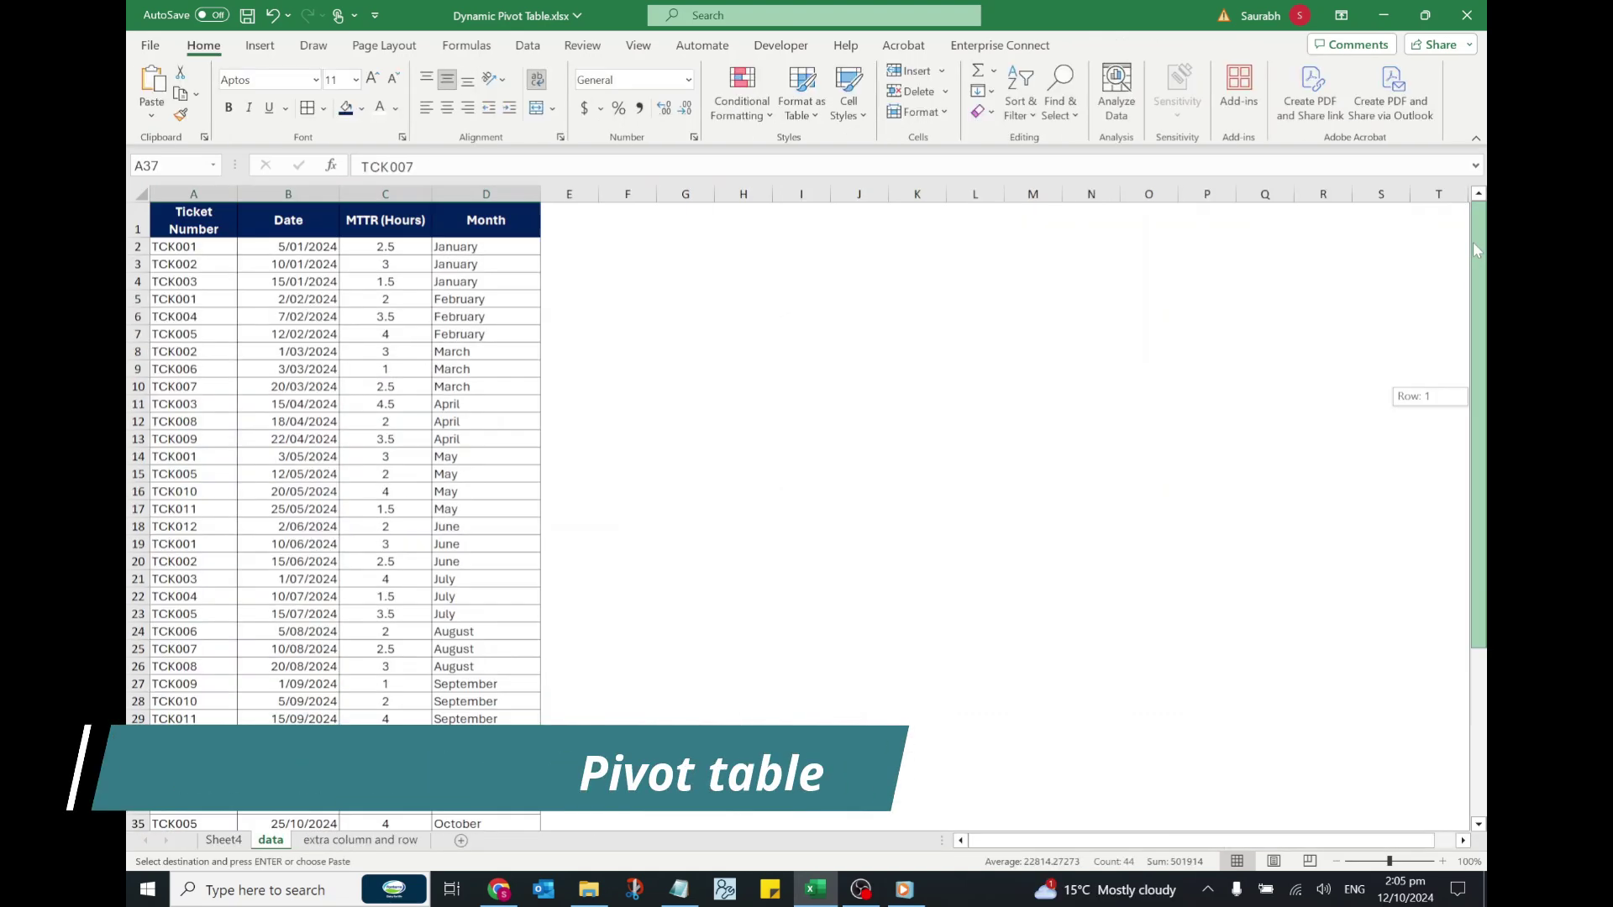
pyautogui.click(588, 193)
pyautogui.hotkey('ctrl', 'v')
pyautogui.scroll(-6, 420, 504)
pyautogui.click(193, 649)
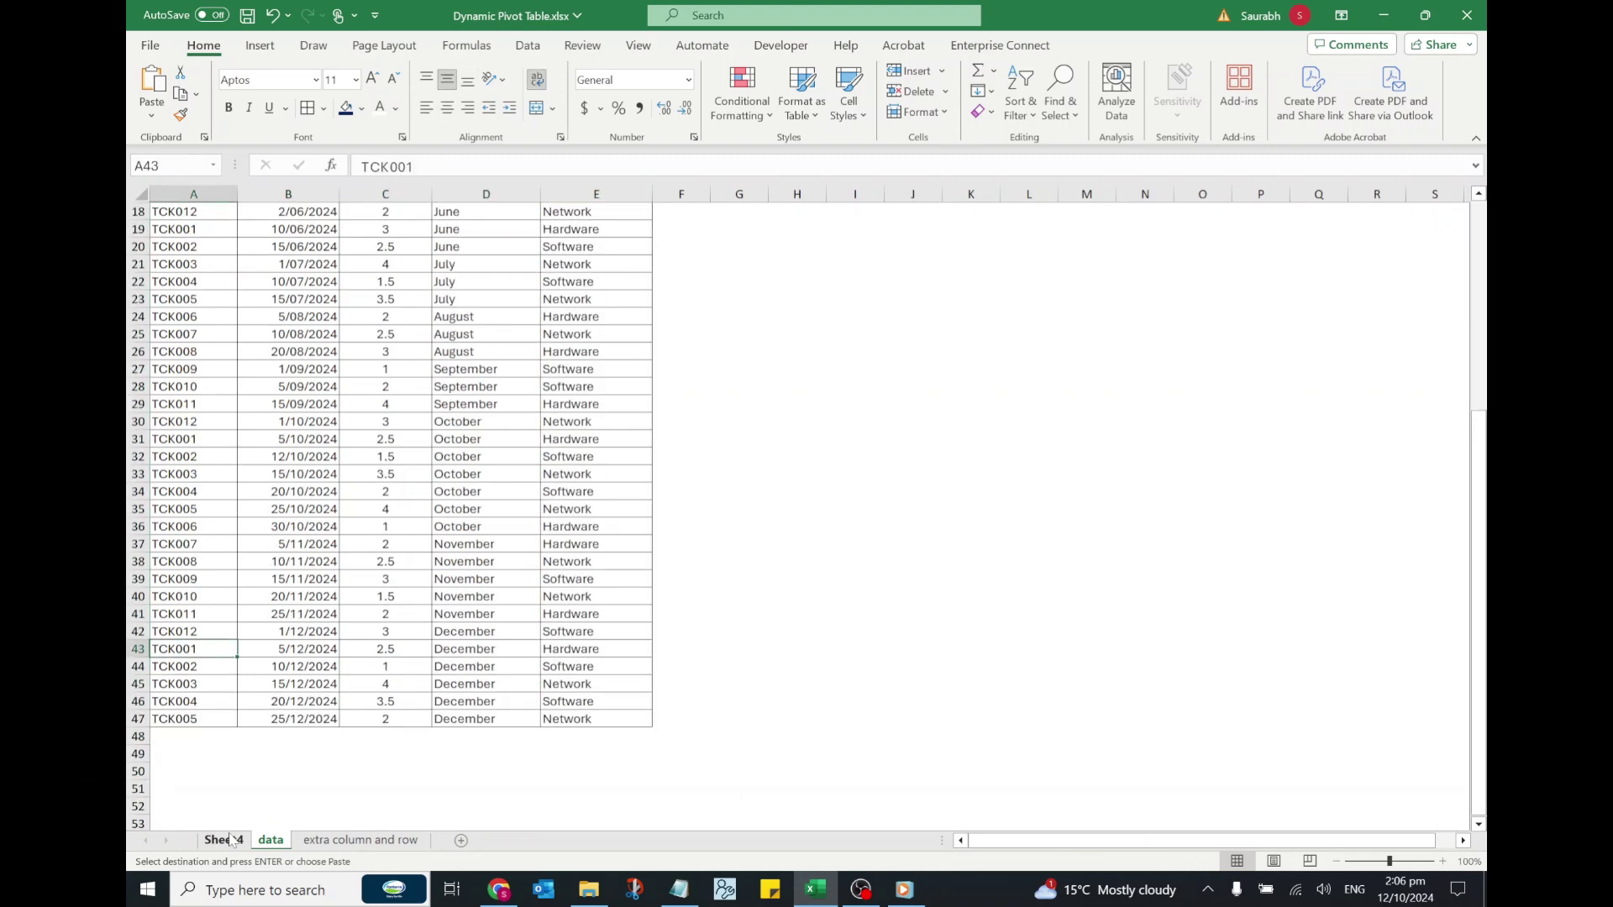
# Step: Refresh the Sheet4 pivot to a 46 total and open Change Data Source
pyautogui.click(228, 840)
pyautogui.rightClick(312, 349)
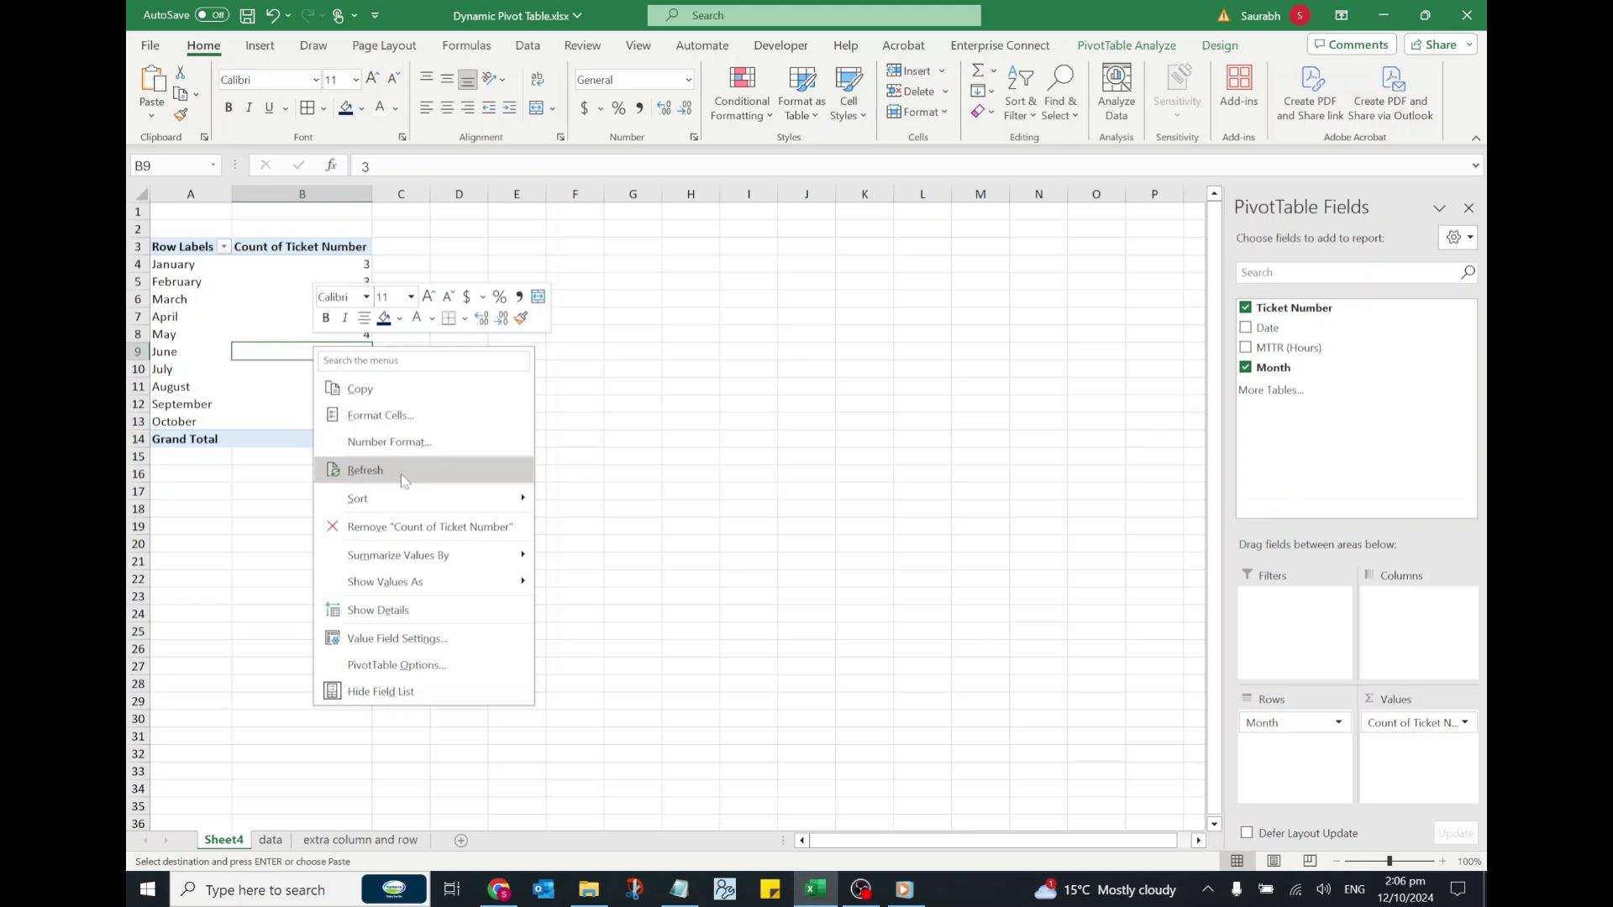
pyautogui.click(365, 470)
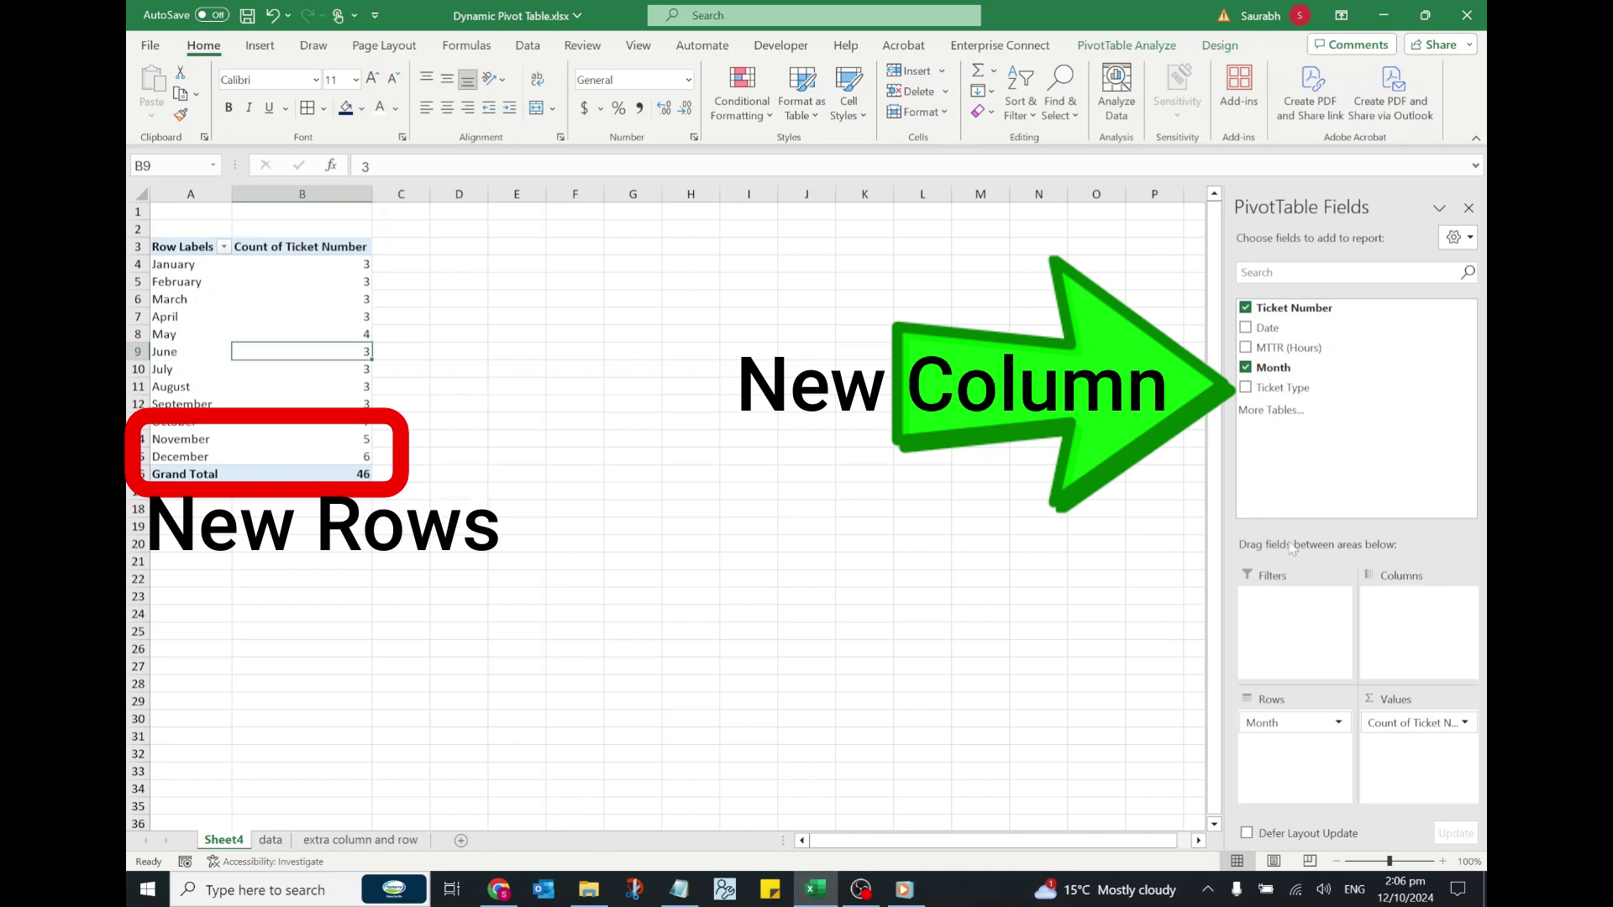
pyautogui.click(1127, 45)
pyautogui.click(781, 88)
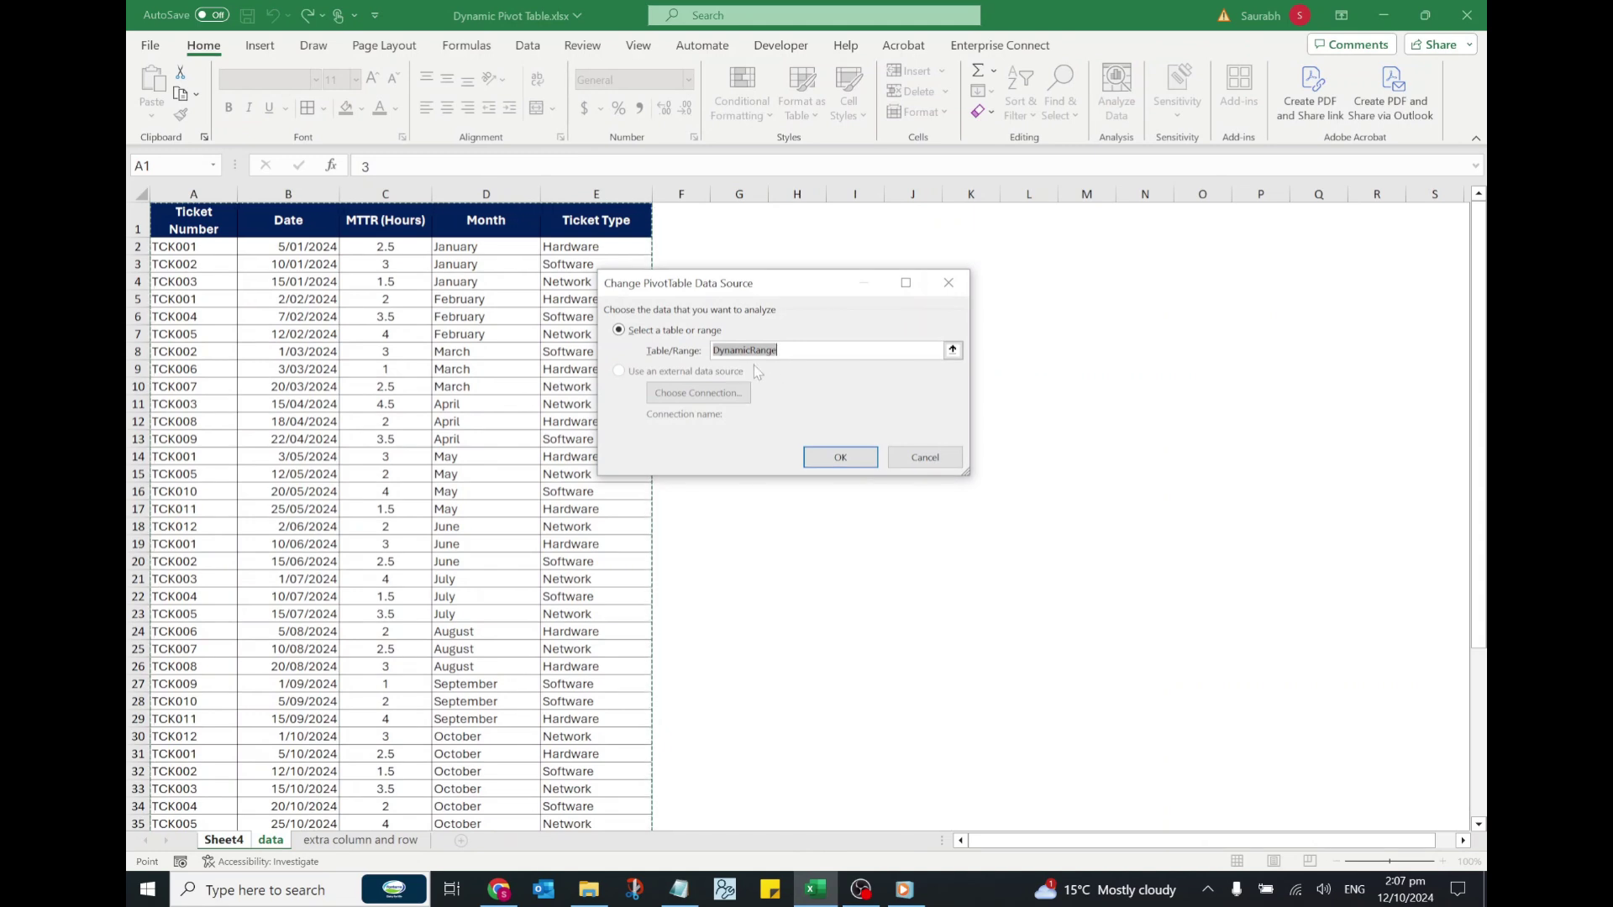
# Step: Keep DynamicRange as the source, add Ticket Type under Month in Rows, and return to the data sheet
pyautogui.click(924, 458)
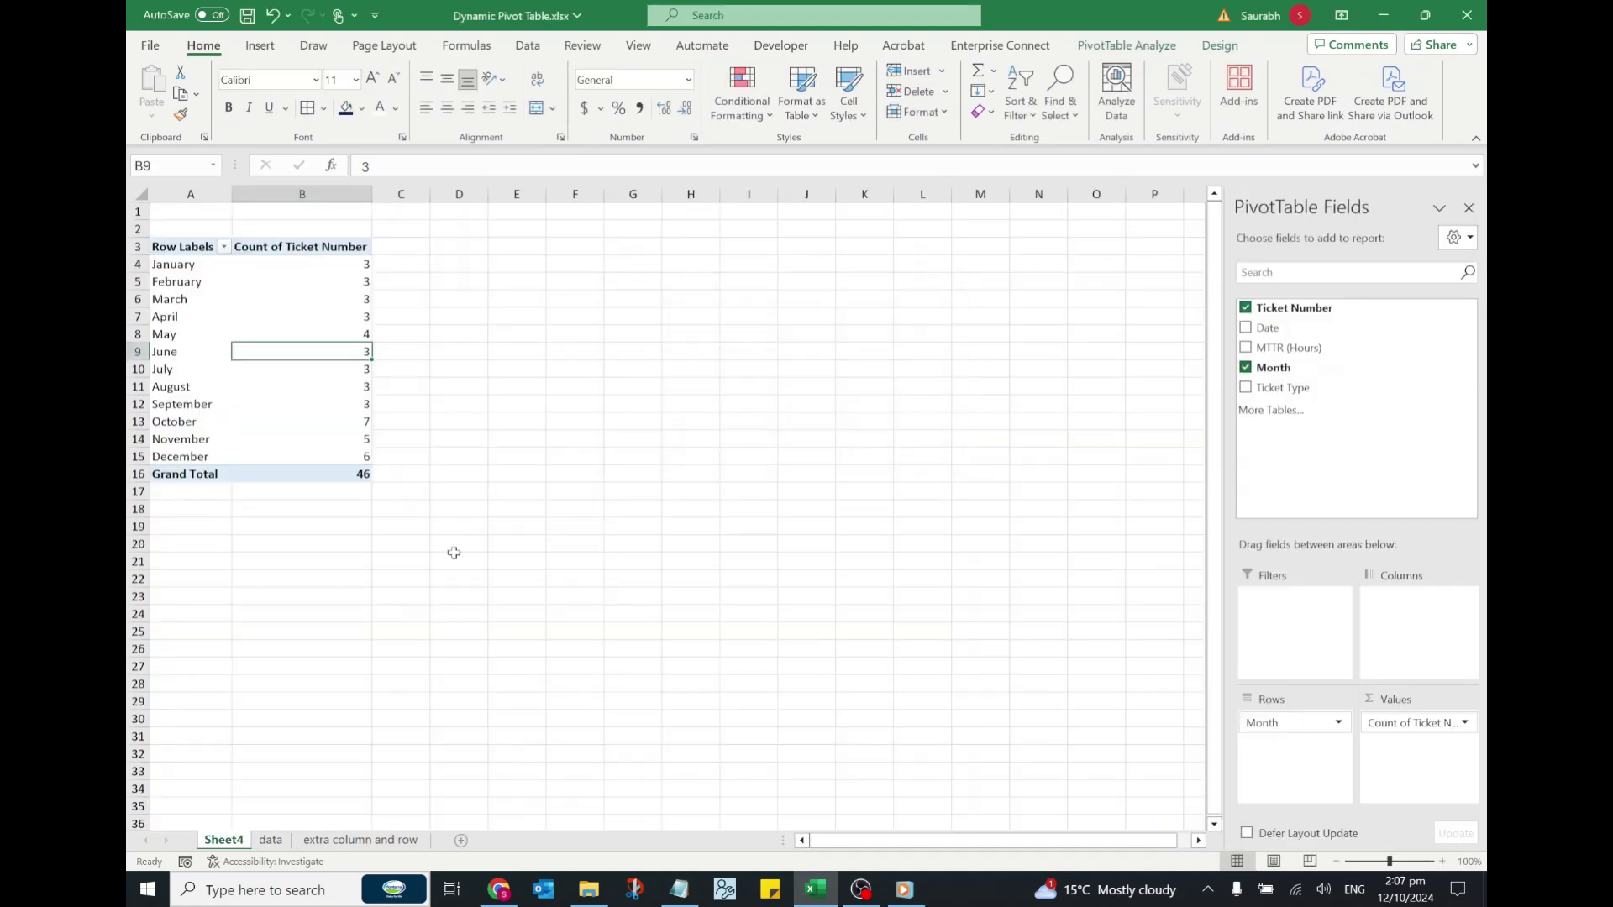
pyautogui.moveTo(1283, 387); pyautogui.dragTo(1291, 767)
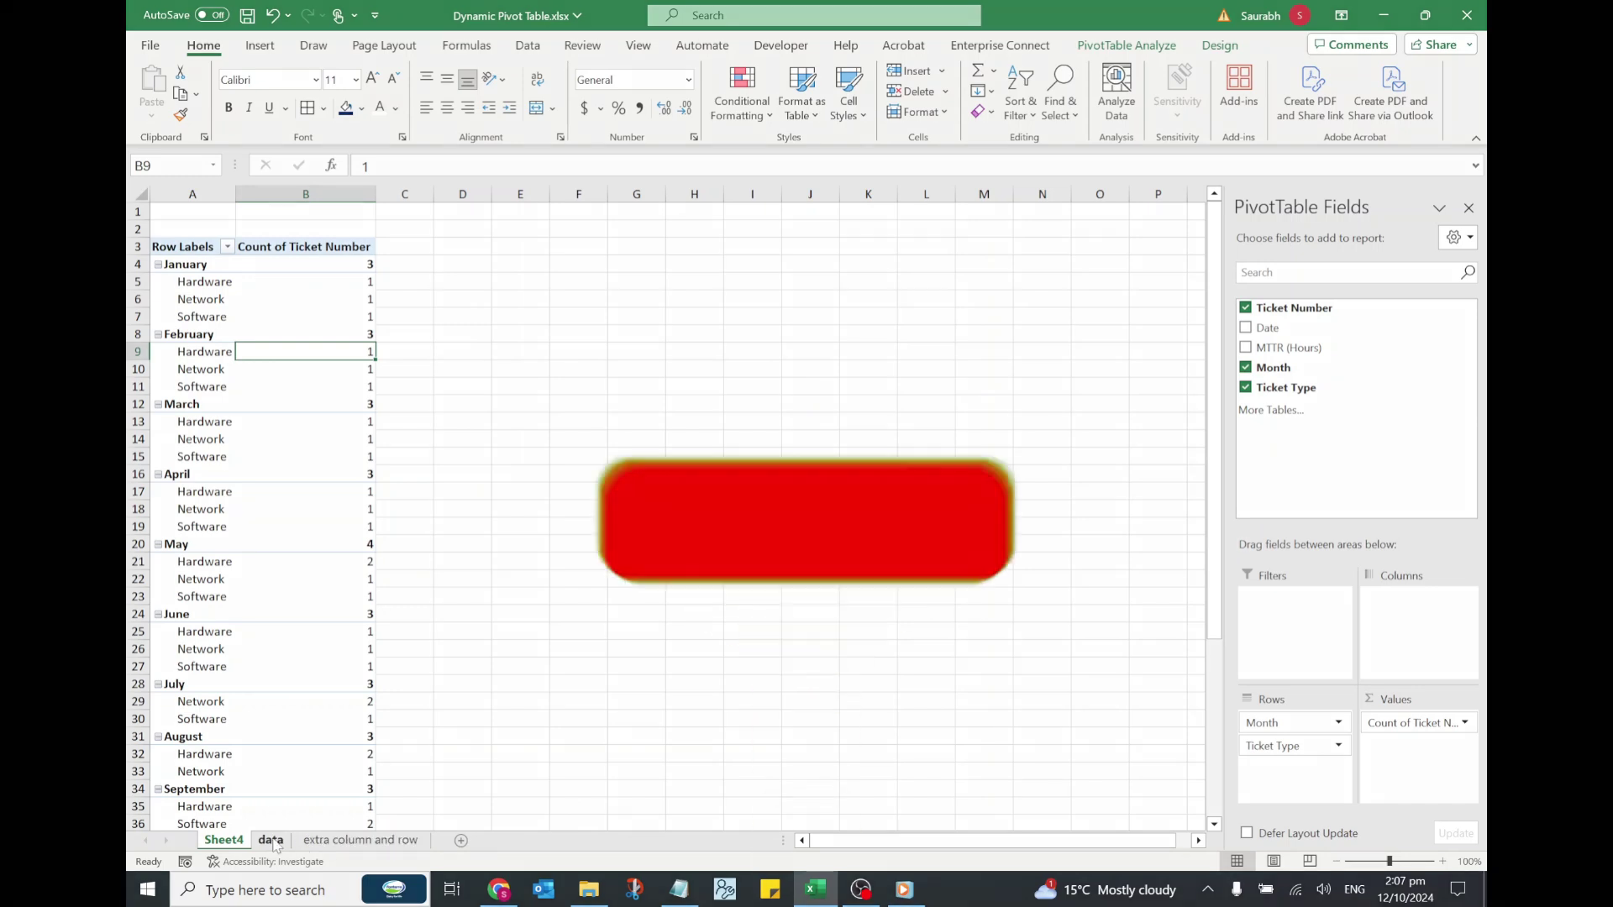
pyautogui.click(273, 841)
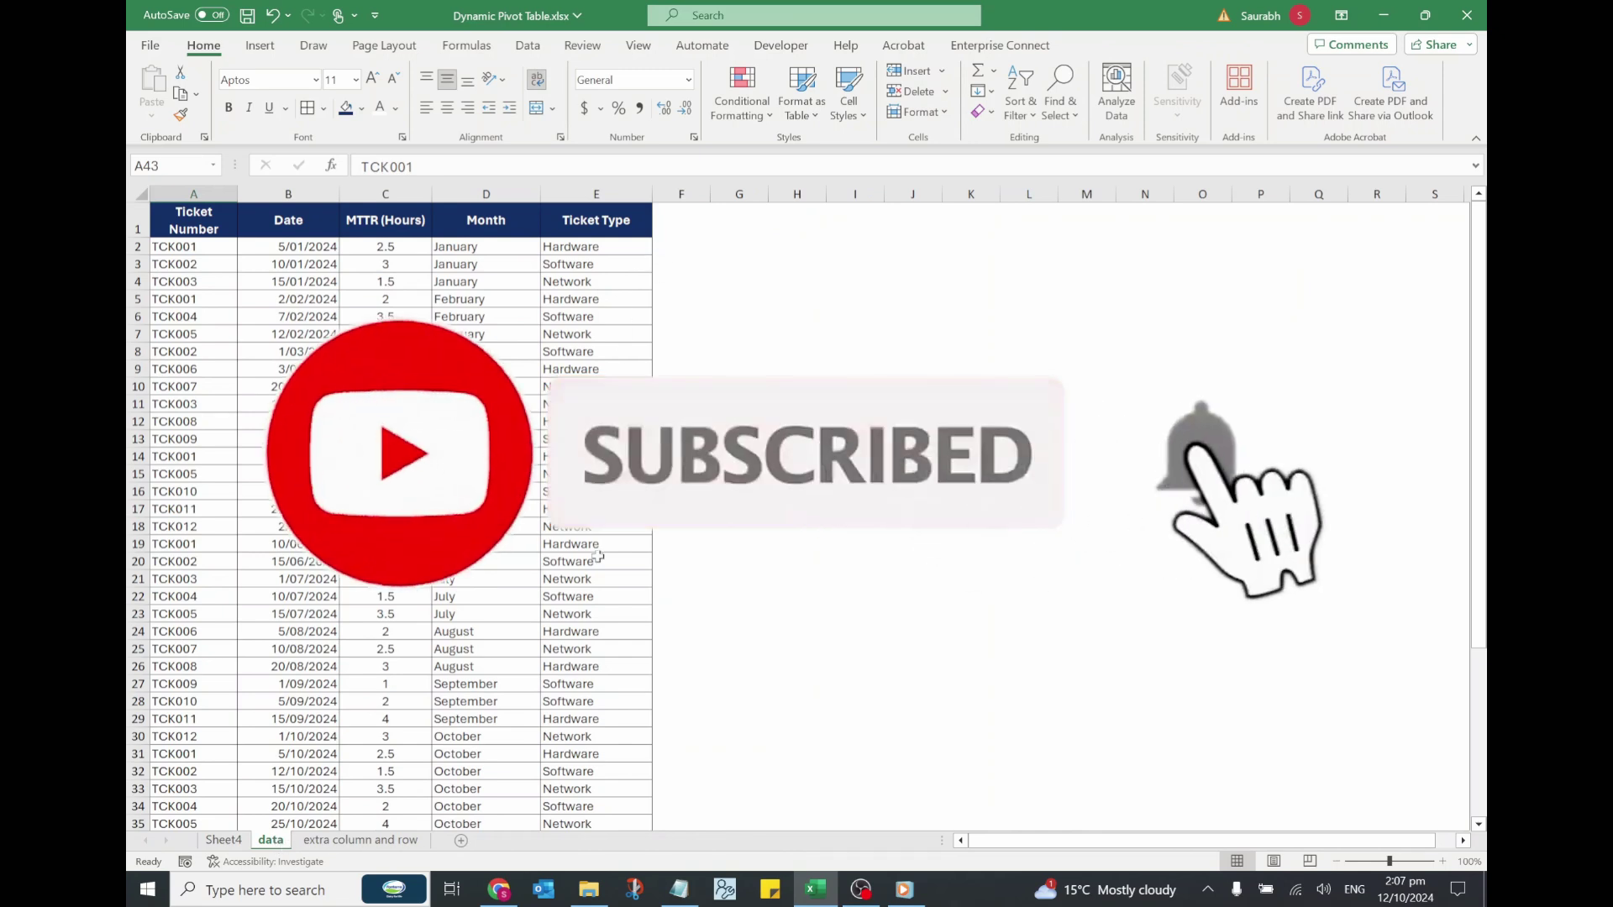